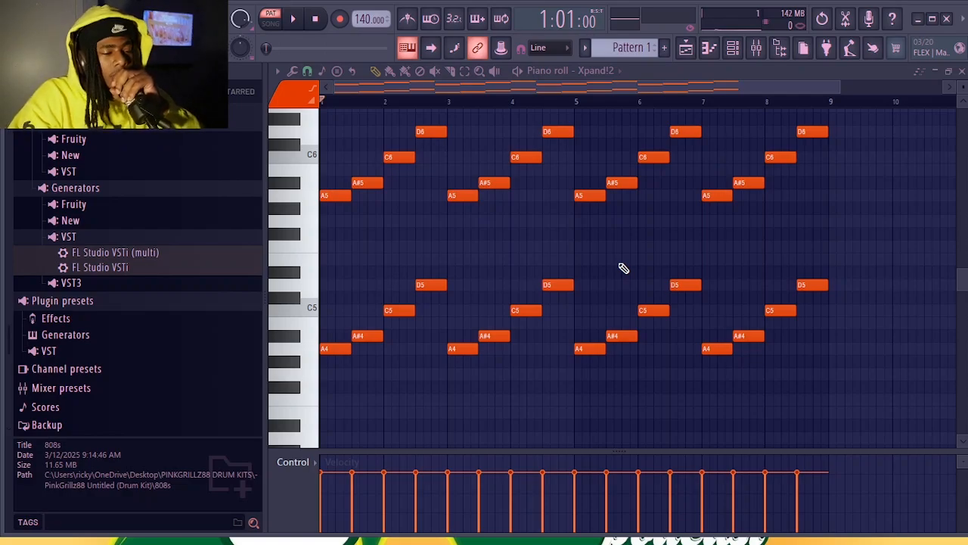
Play the pattern and add a second Xpand!2 instrument to the channel rack
key("space")
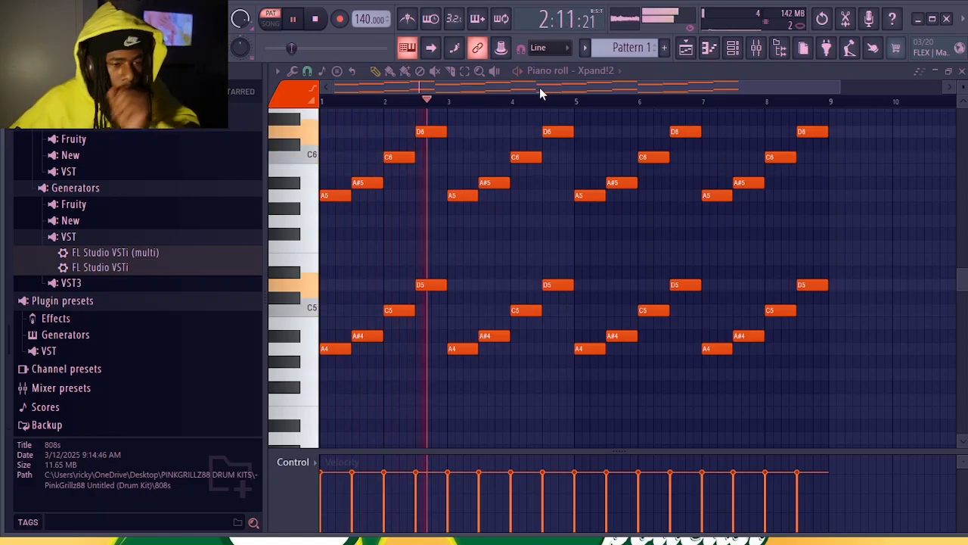
left_click(711, 49)
left_click(710, 48)
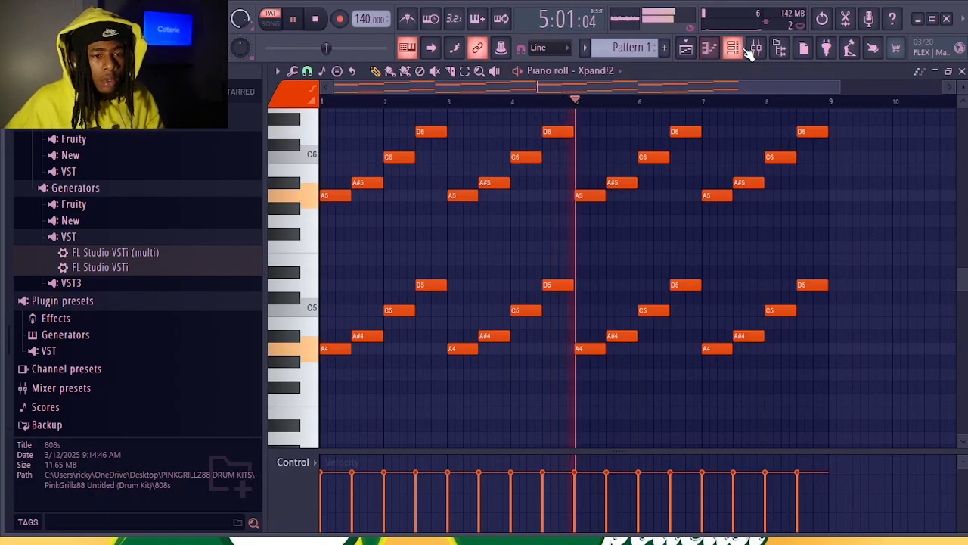
left_click(732, 49)
left_click(572, 214)
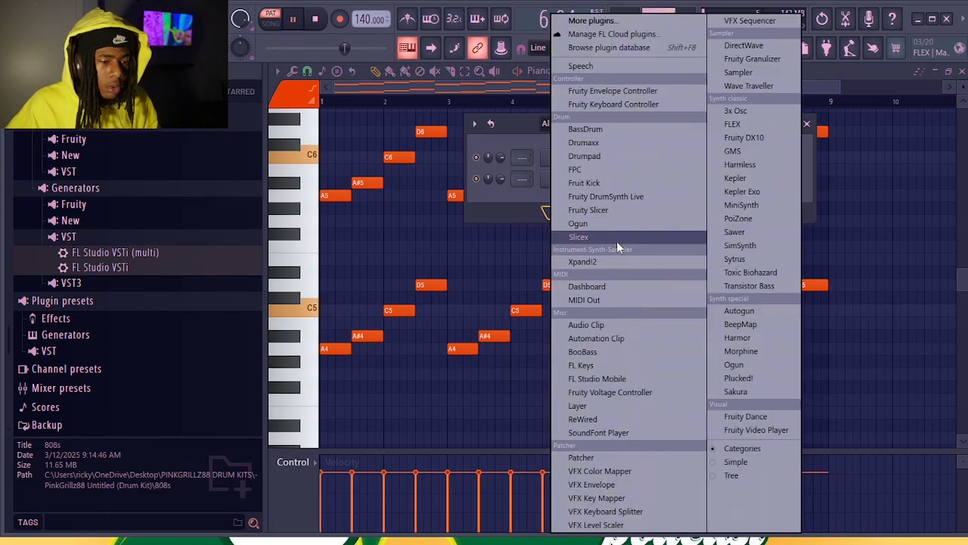
left_click(625, 260)
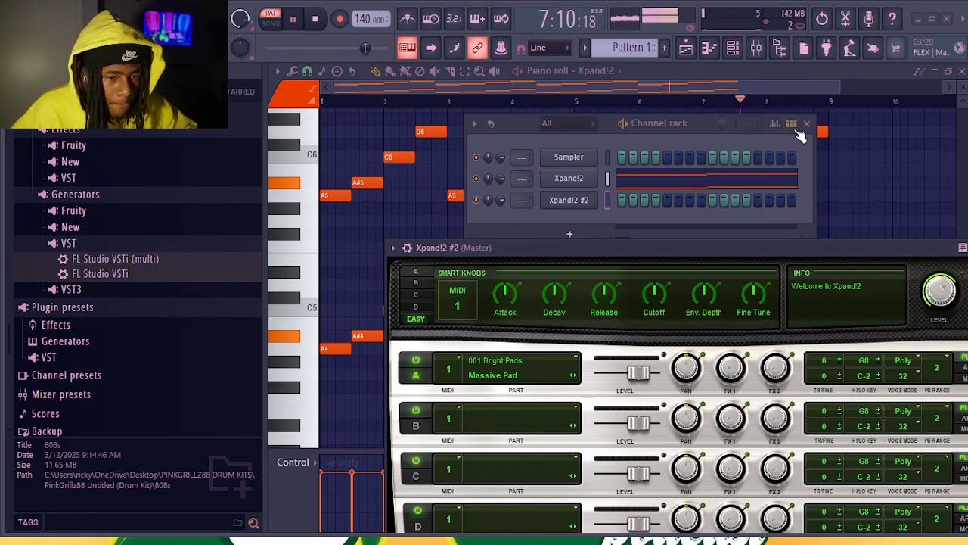
left_click(806, 123)
left_click_drag(639, 246, 580, 110)
Try the Whole Tone Trills+ strings sound in part A of the new Xpand!2
left_click(462, 239)
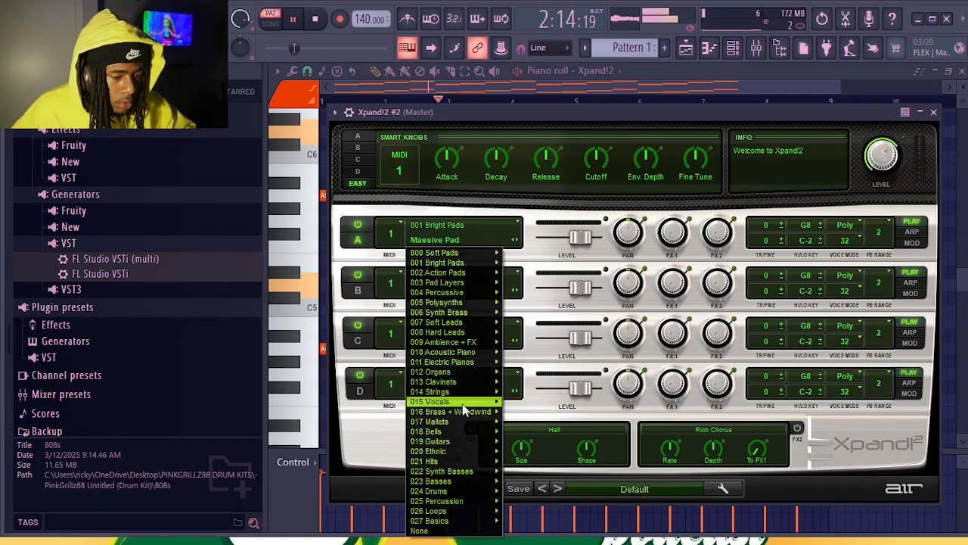
mouse_move(464, 394)
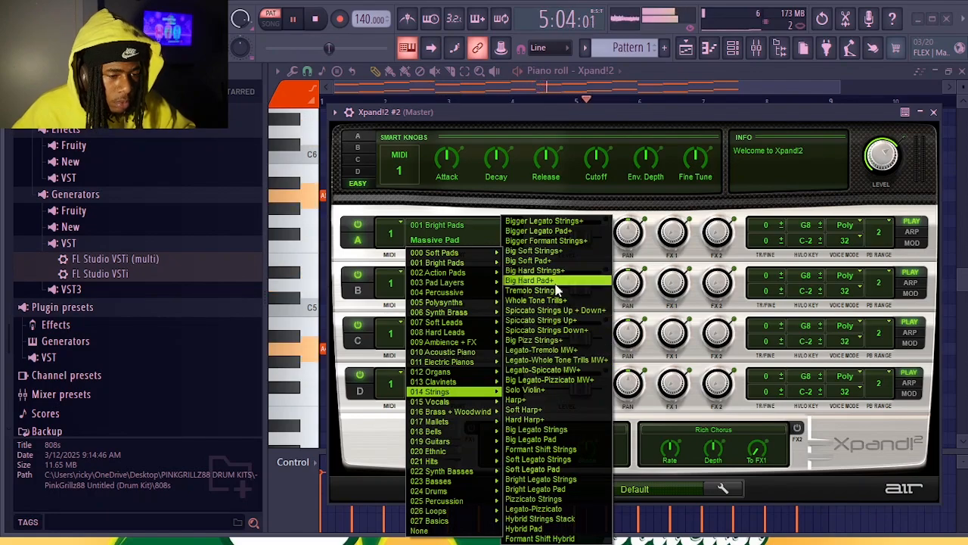
left_click(536, 300)
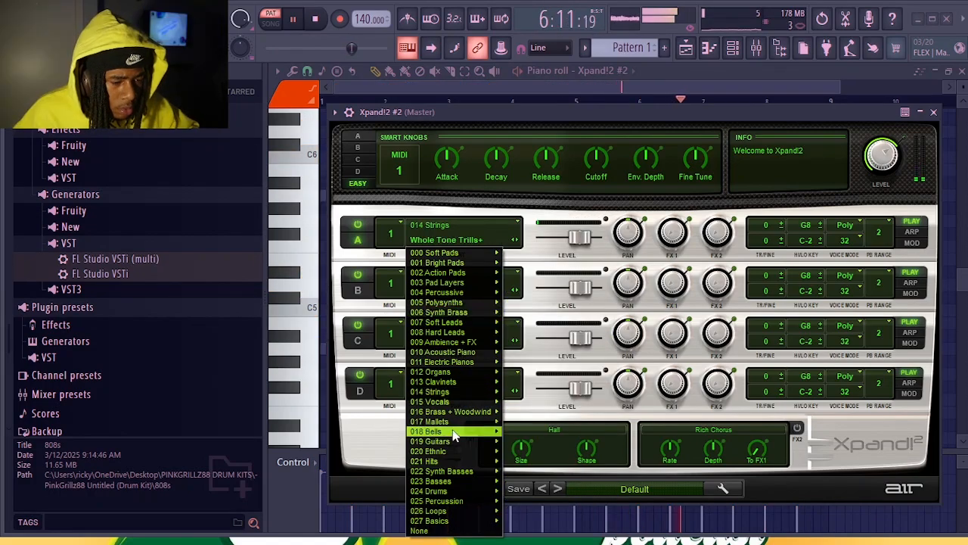
Load the Big Legato-Pizzicato MW+ strings sound into part A of the new Xpand!2 and close the plugin window
mouse_move(444, 393)
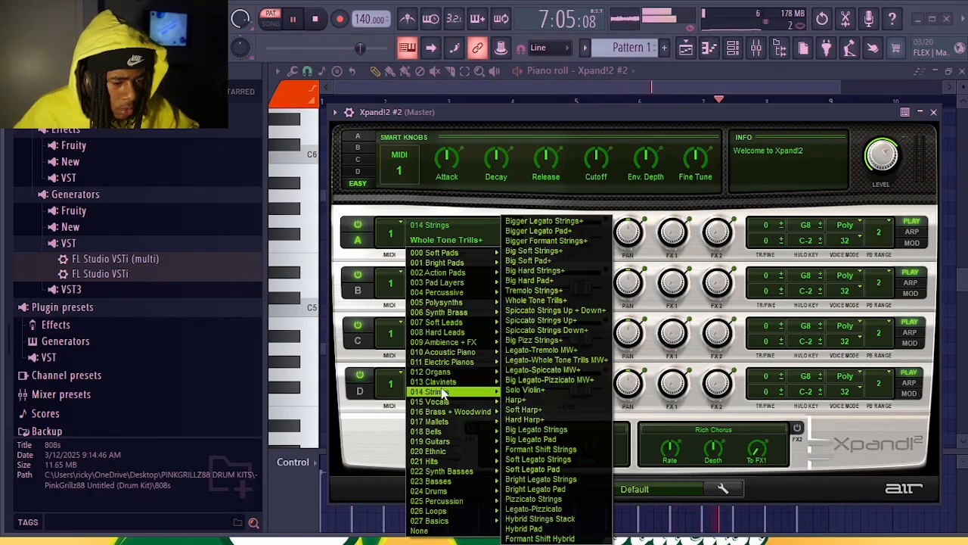
left_click(548, 382)
left_click(465, 239)
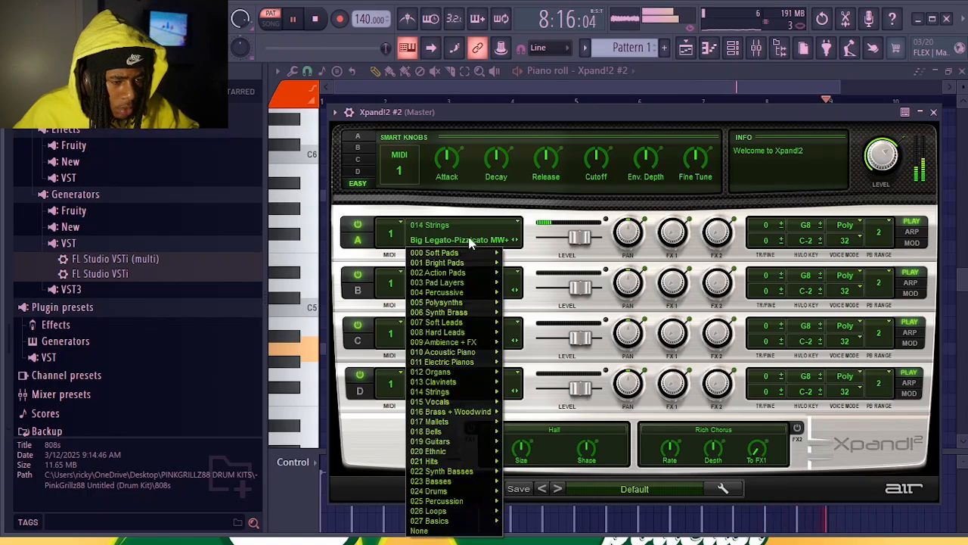
mouse_move(453, 262)
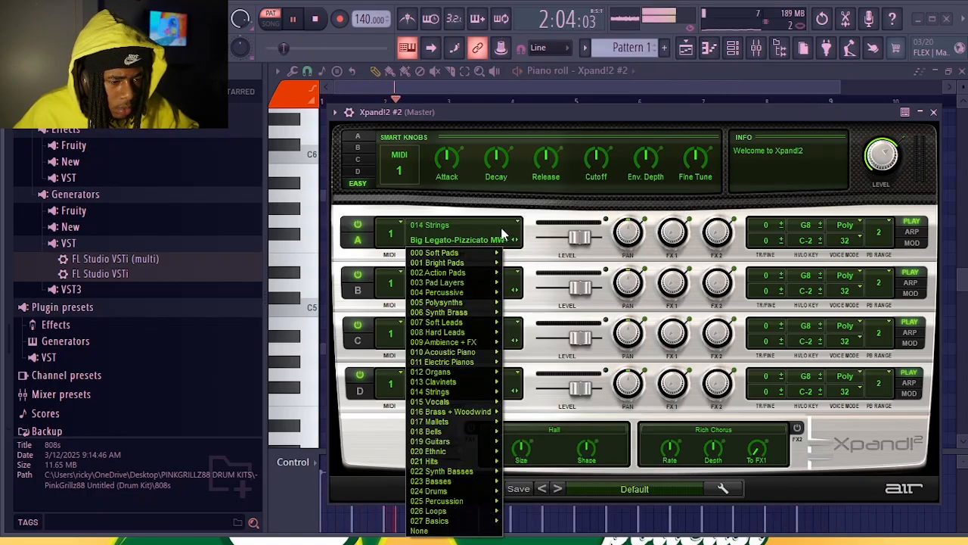
left_click(521, 241)
left_click(520, 240)
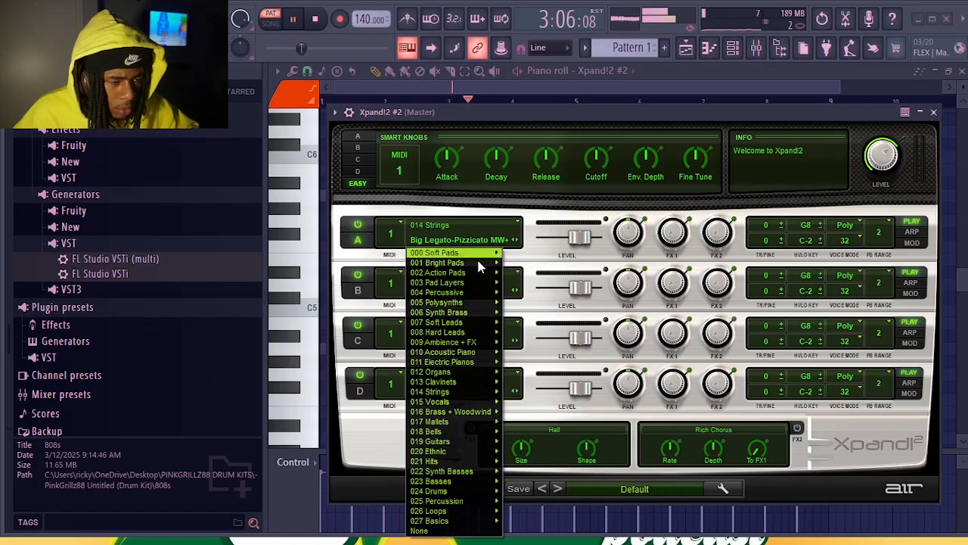
mouse_move(475, 394)
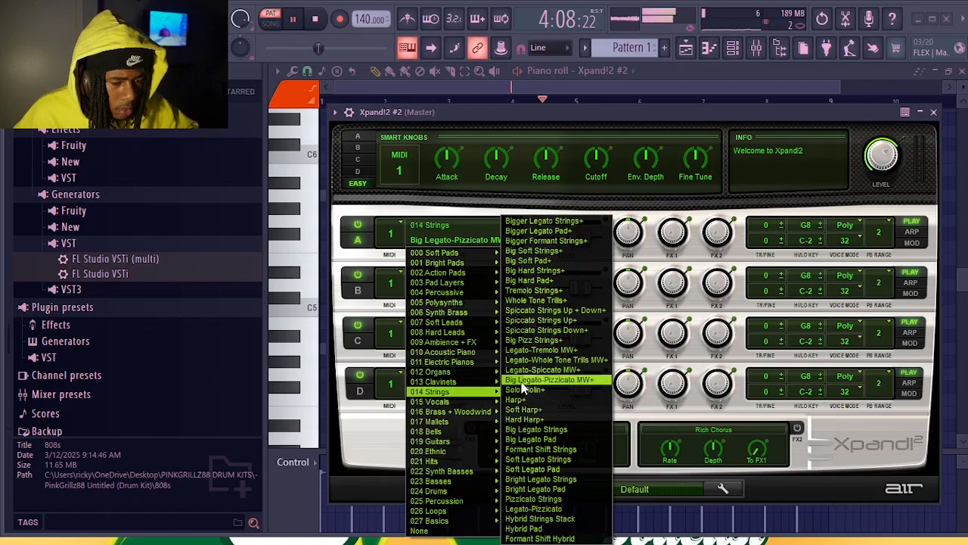
left_click(551, 378)
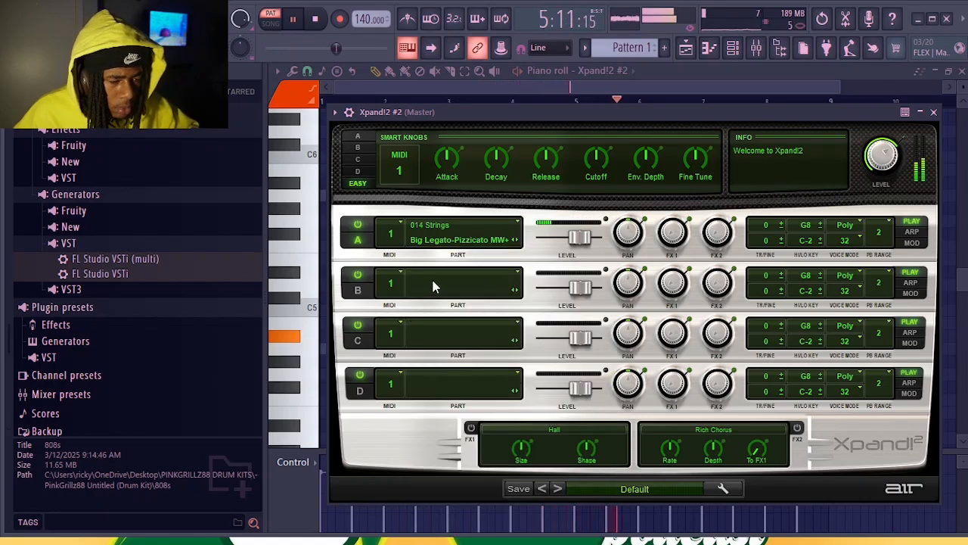
left_click(938, 112)
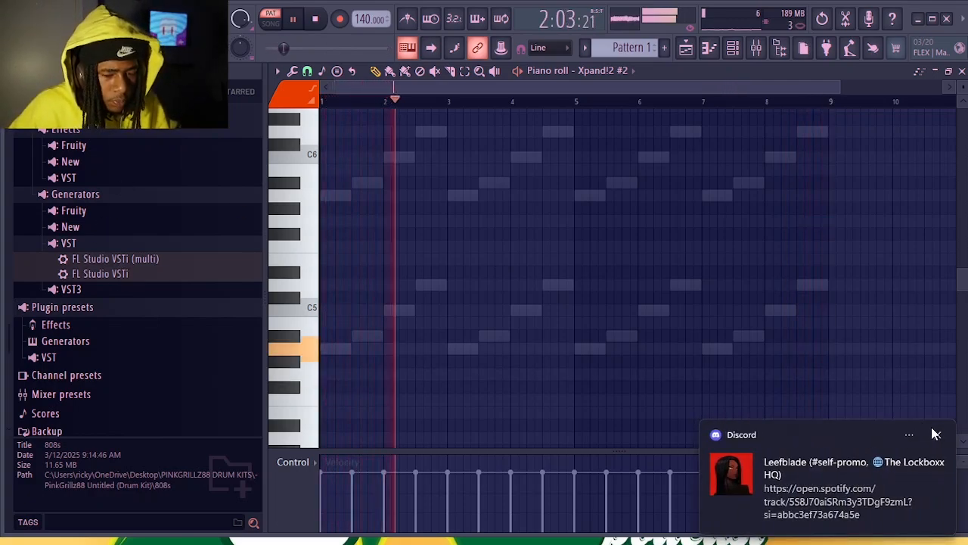
left_click(936, 436)
Draw an A5 note filling bar 1 in the new Xpand!2 channel and remove the stray G#5 note below it
key("space")
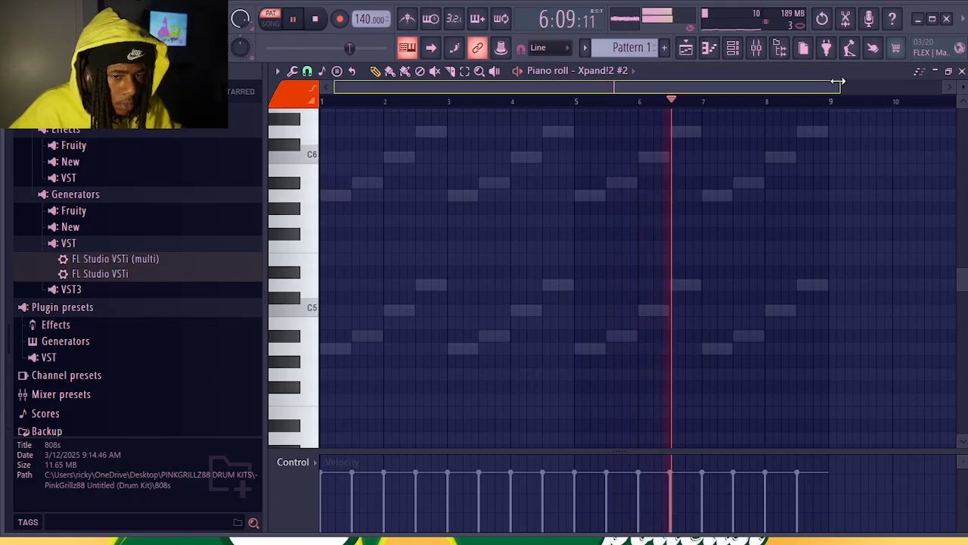
left_click_drag(837, 81, 734, 85)
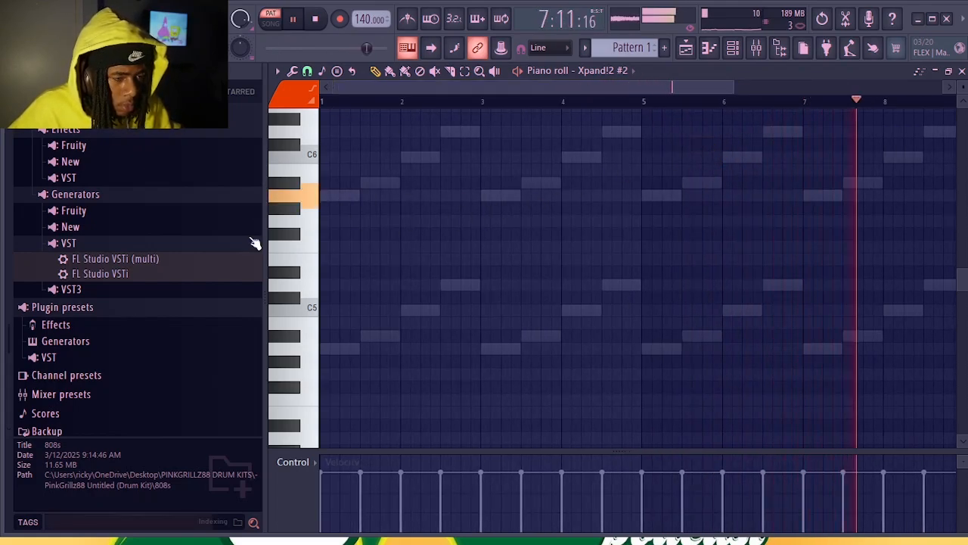
left_click(327, 195)
left_click(347, 208)
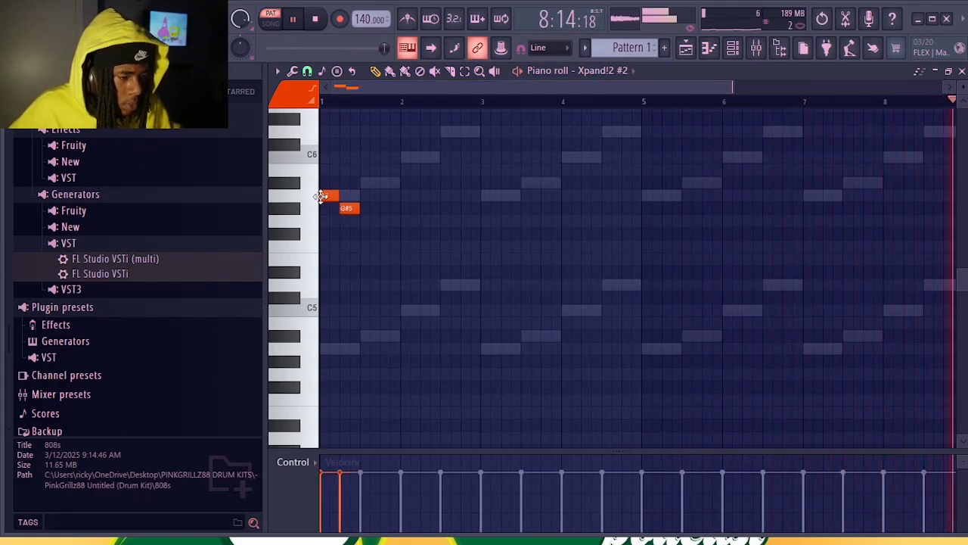
left_click_drag(338, 196, 399, 196)
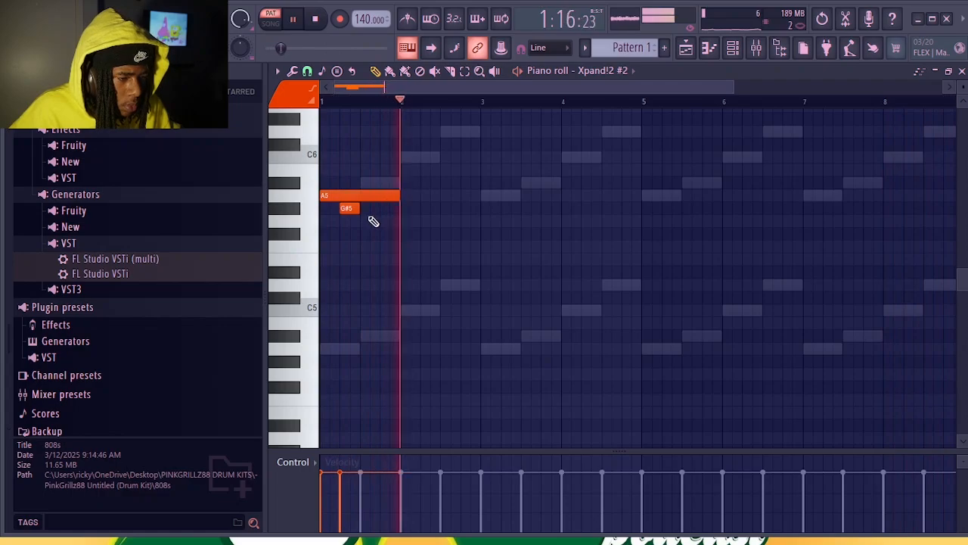
right_click(348, 209)
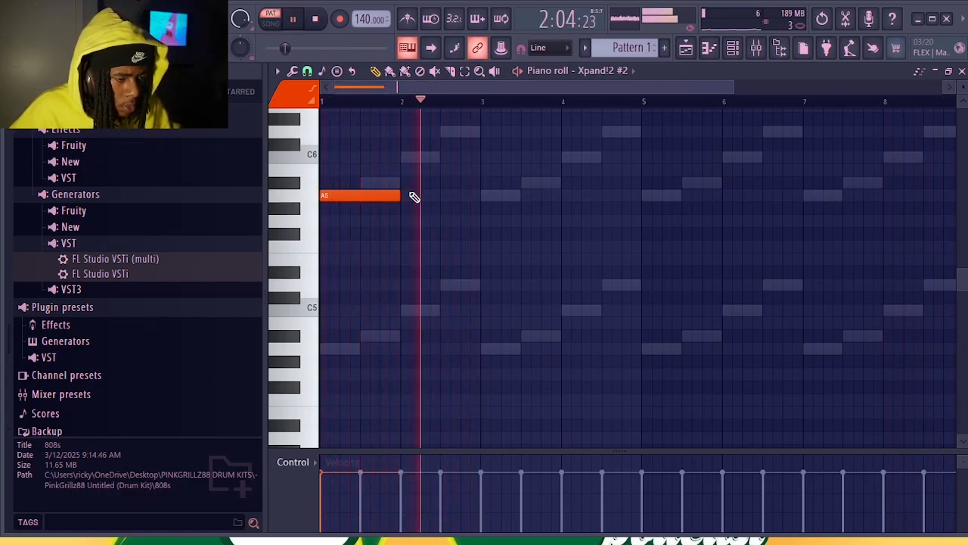
key("space")
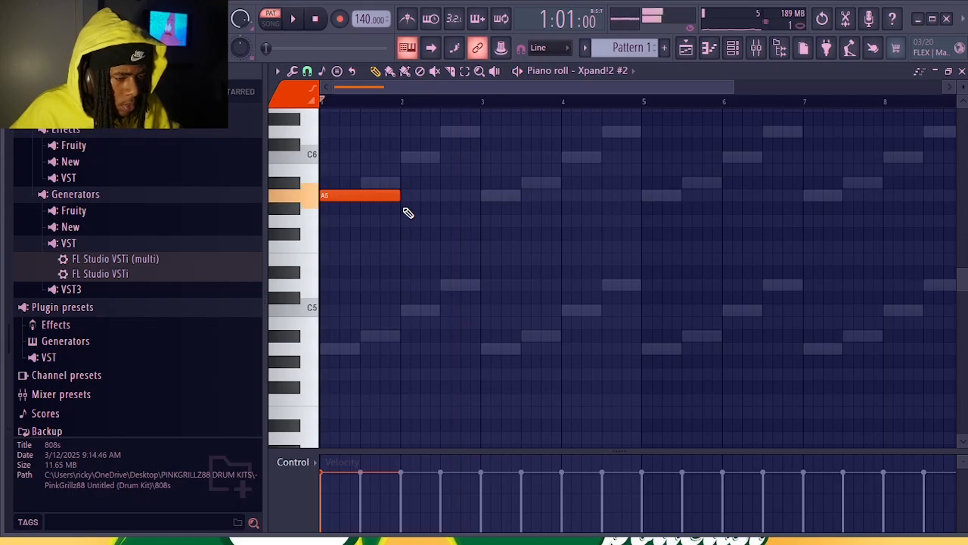
Add one-bar notes A#5, A5 and C6 in bars 2, 3 and 4 during playback
key("space")
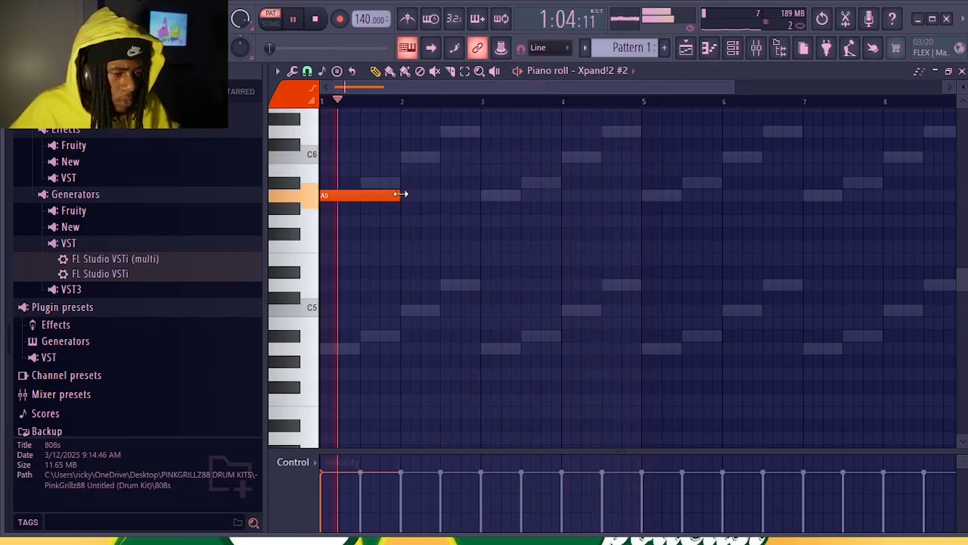
left_click(404, 183)
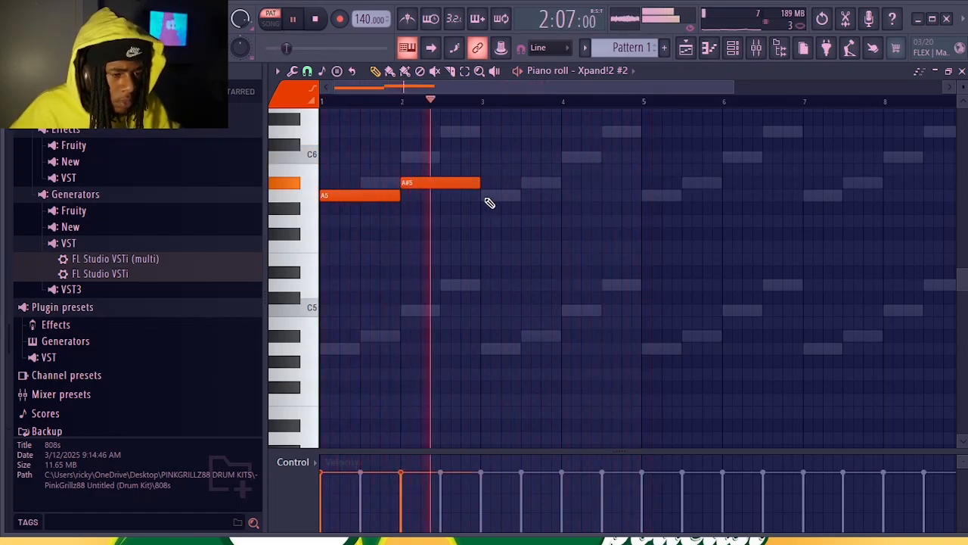
left_click(488, 193)
left_click(583, 156)
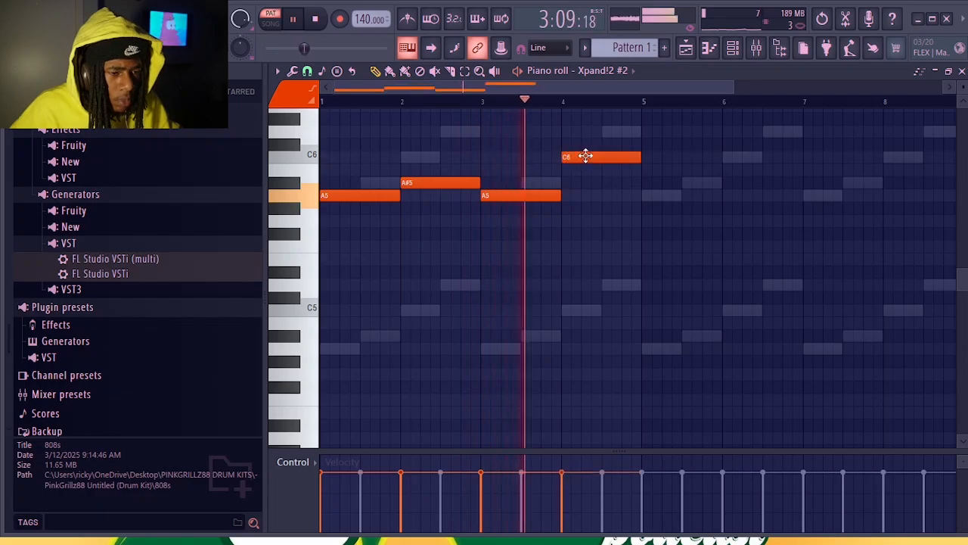
Repeat the melody in bars 5 to 8 with one-bar notes A5, A#5, A5 and C6
left_click(644, 196)
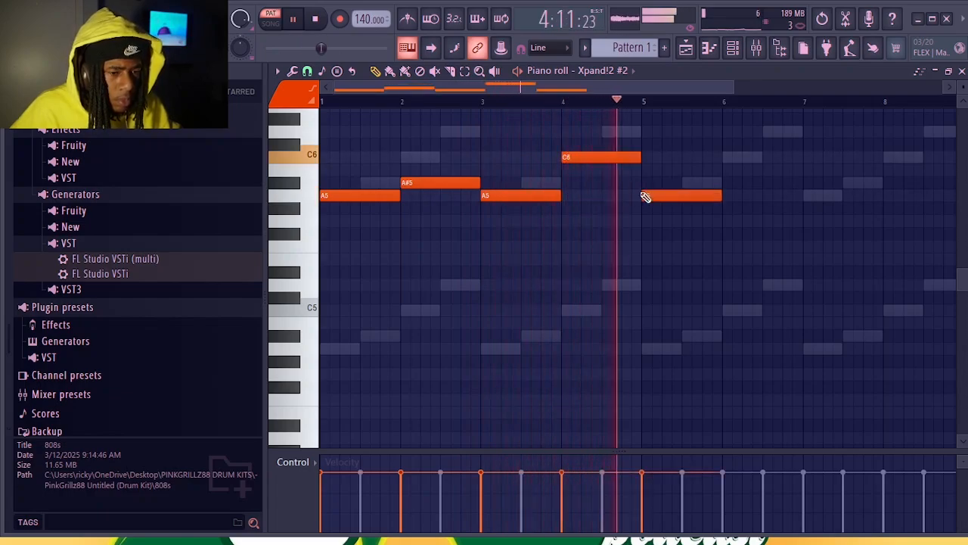
left_click(726, 182)
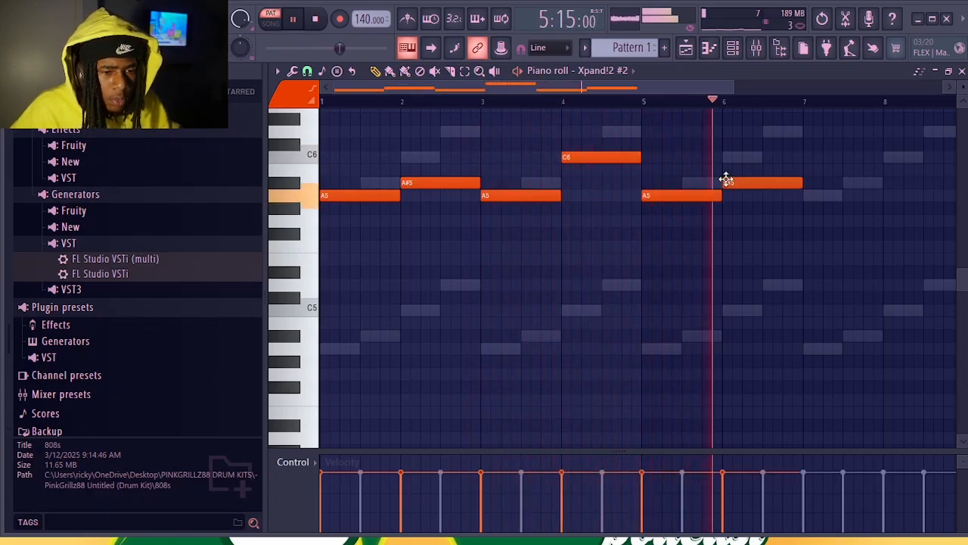
left_click(813, 195)
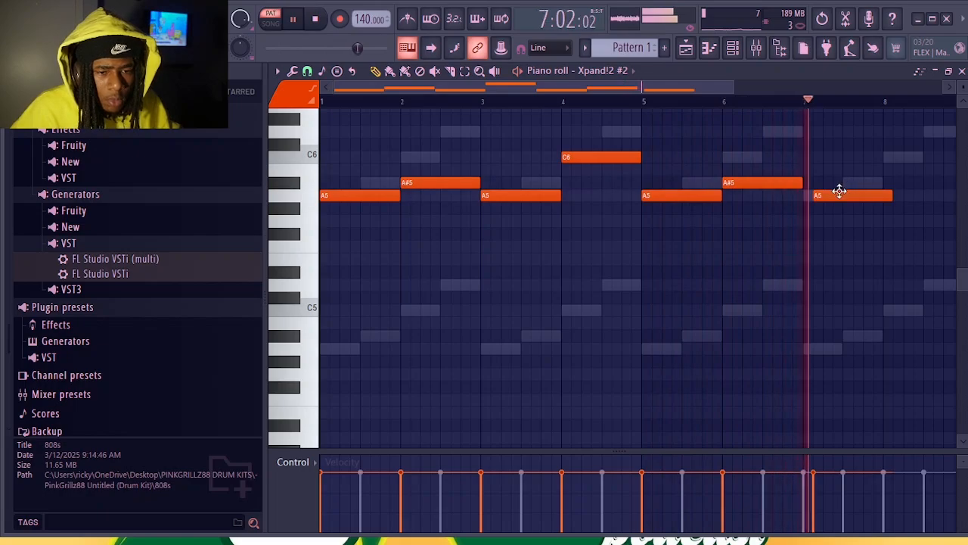
left_click_drag(839, 191, 830, 192)
left_click(886, 156)
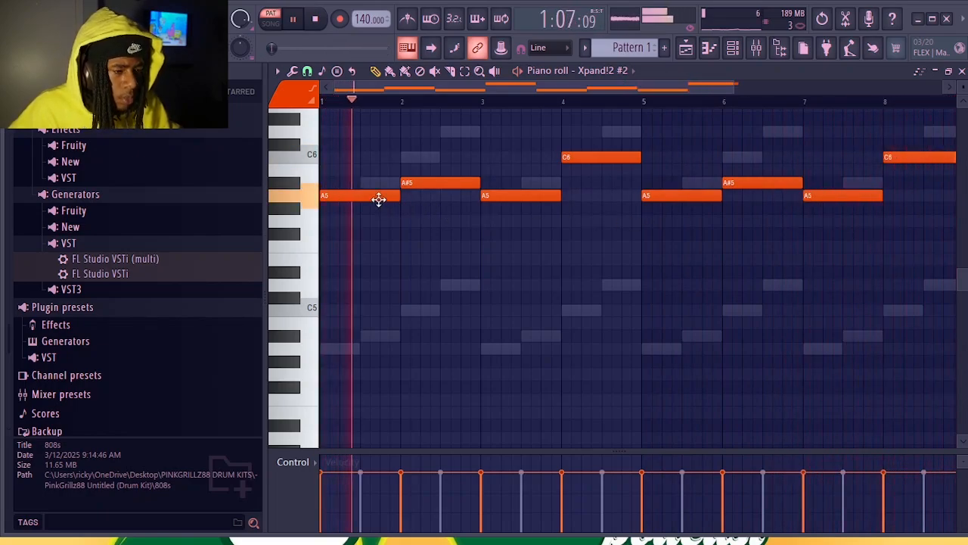
Add a one-bar D6 harmony note above the A5 in bar 1 and replay the pattern from the start
left_click(325, 132)
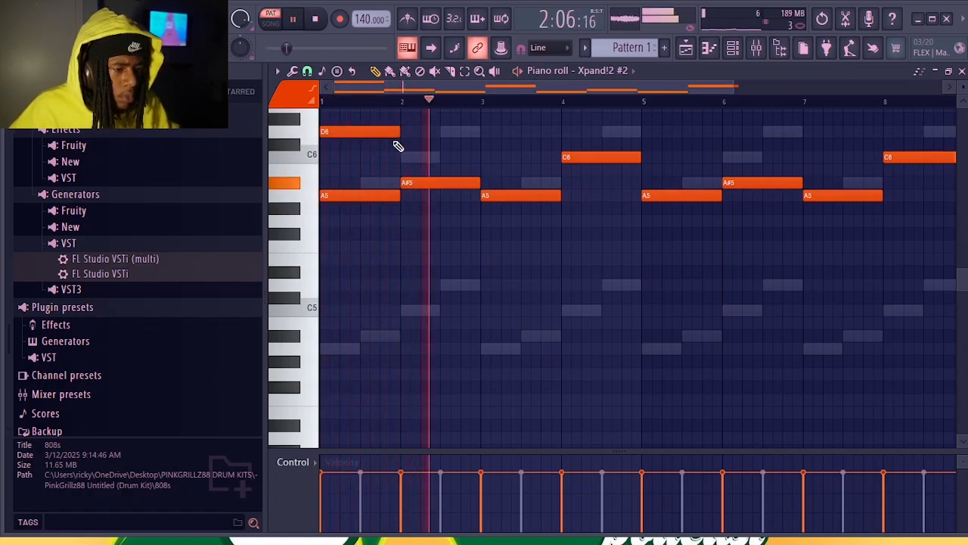
key("space")
key("space")
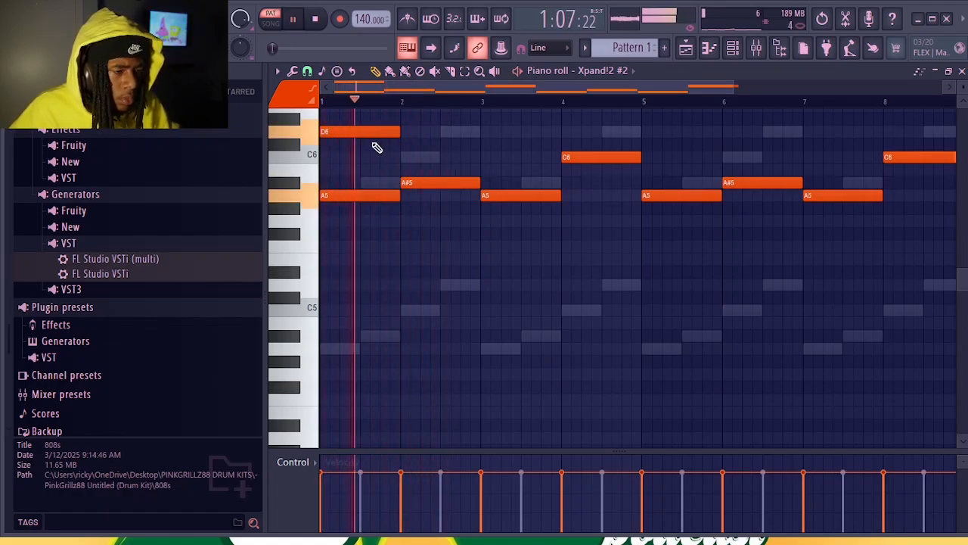
Add a one-bar D#6 harmony note above the A#5, aligned to the start of bar 2, and listen to it
scroll(439, 153, "up", 3)
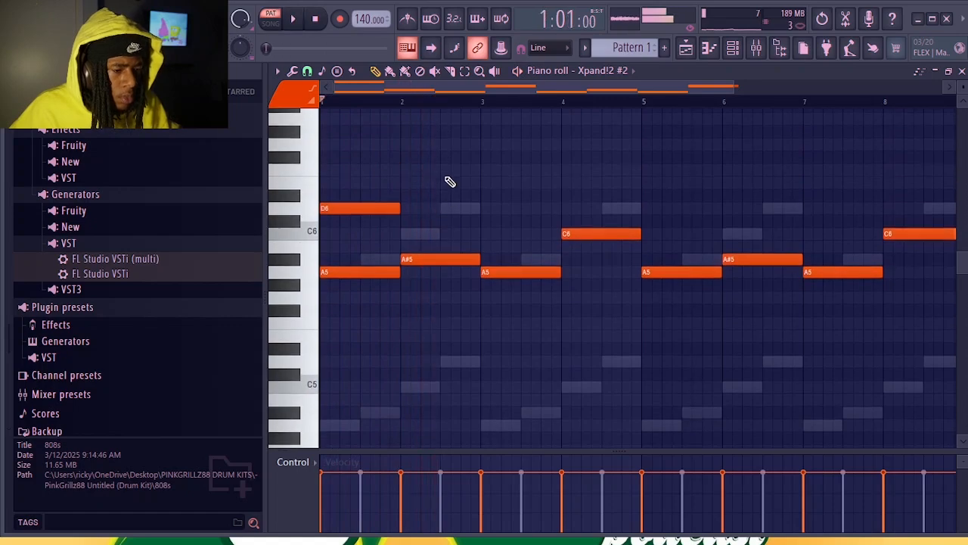
left_click(415, 234)
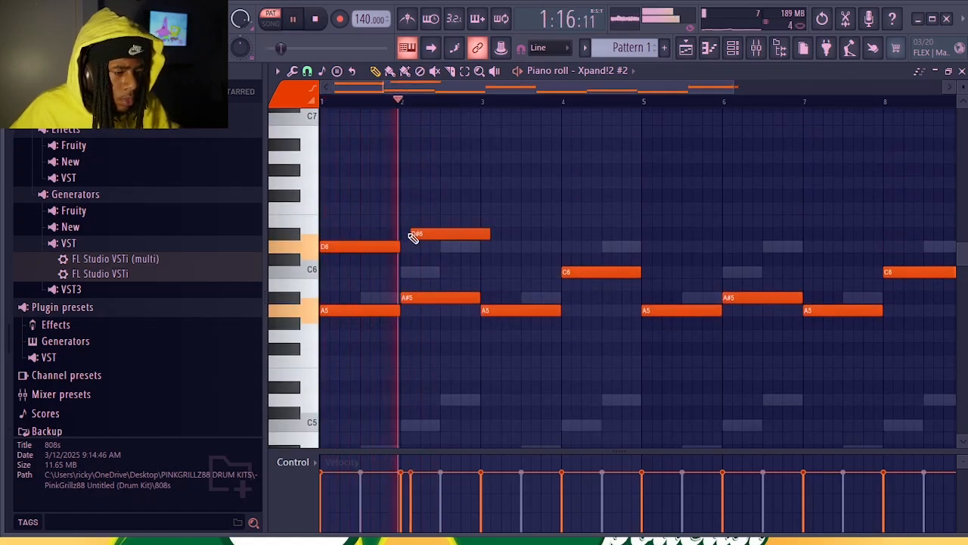
left_click_drag(419, 232, 414, 232)
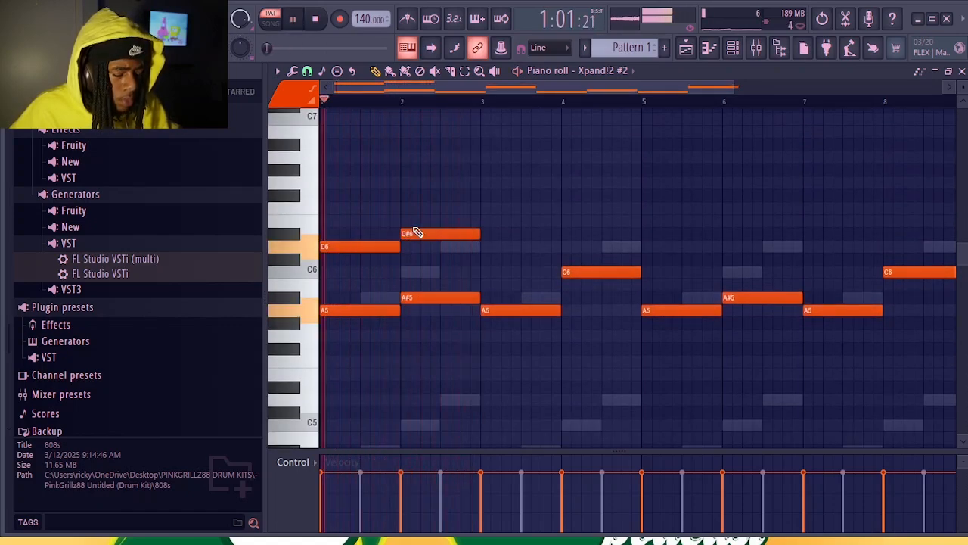
key("space")
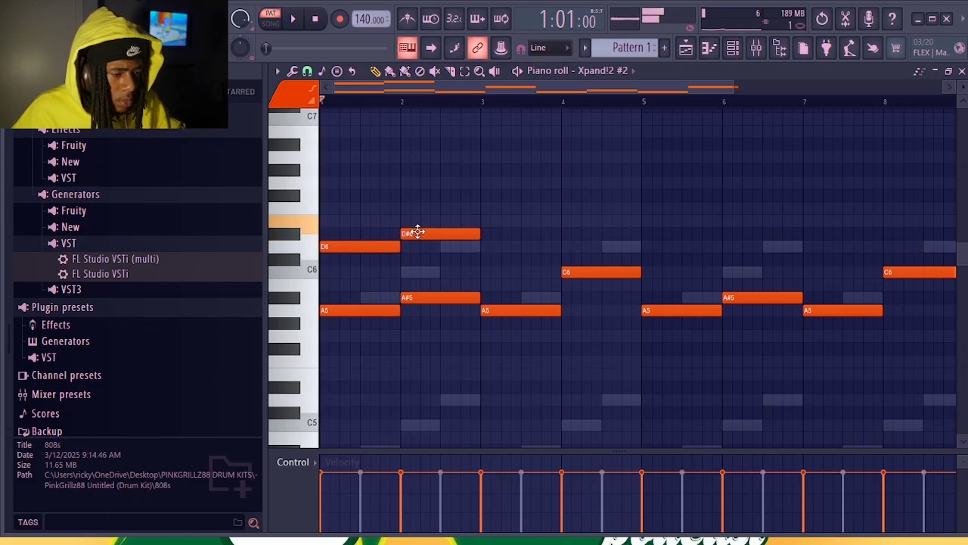
Try the bar 2 harmony note at E6, lower it to C6 and play the pattern
left_click_drag(414, 219, 414, 216)
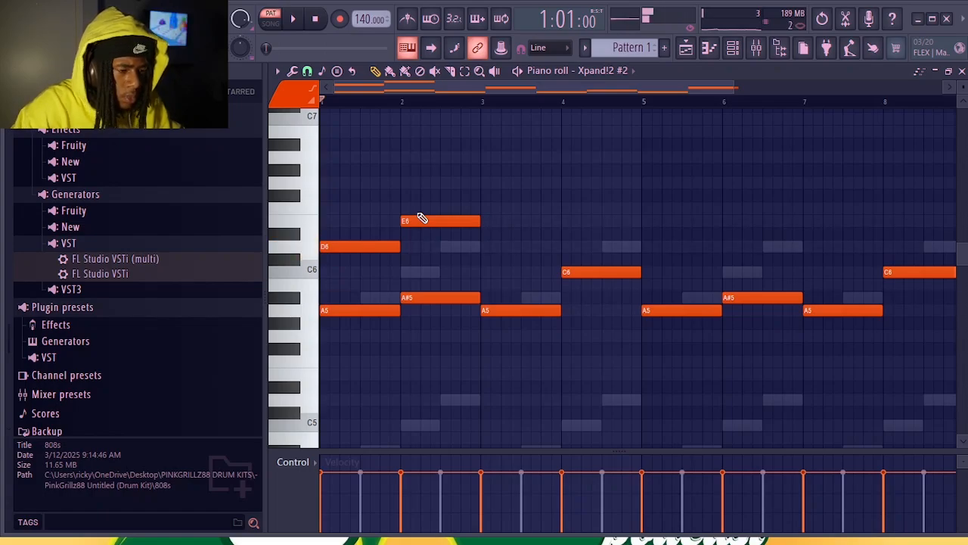
left_click_drag(422, 221, 422, 273)
key("space")
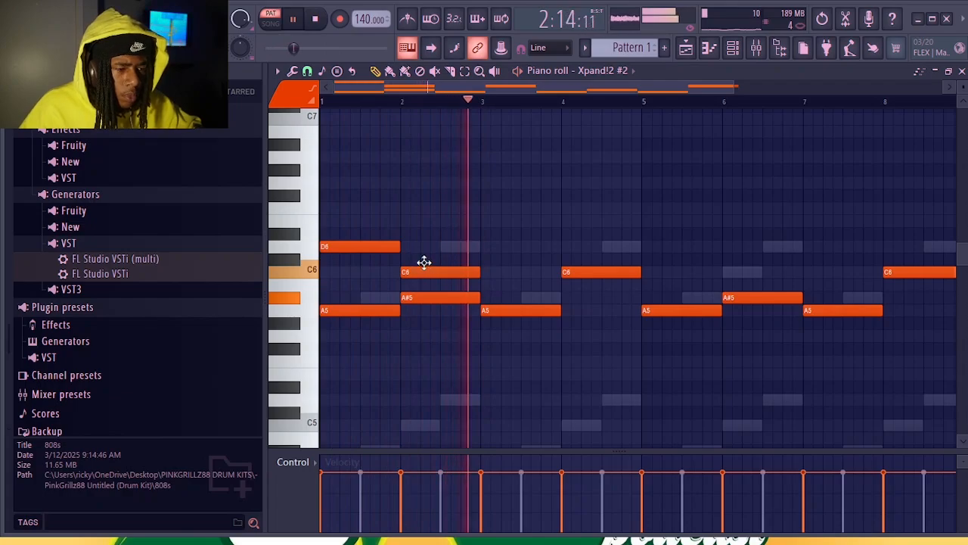
Raise the bar 2 harmony note to E6, add a one-bar D6 above the A5 in bar 3, and replay the pattern
left_click_drag(424, 274, 422, 219)
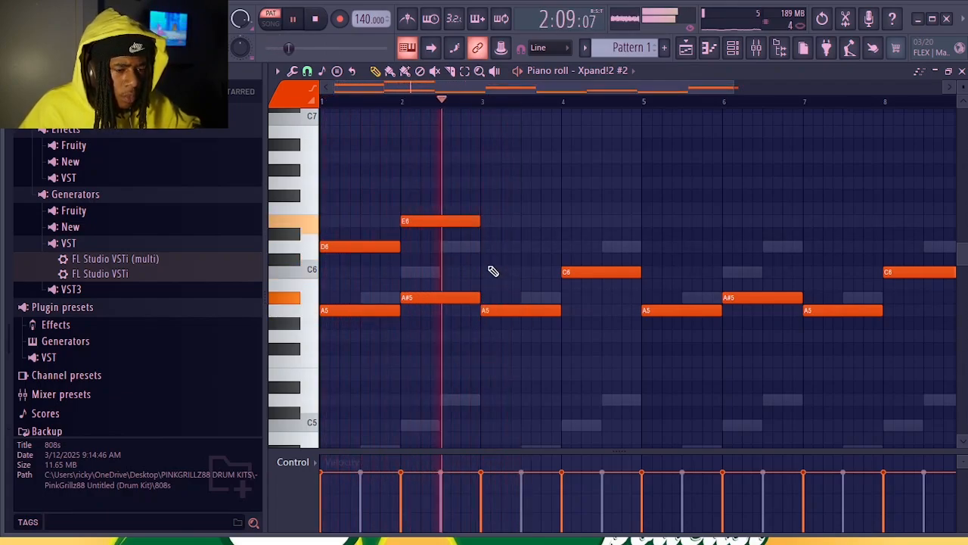
left_click(489, 249)
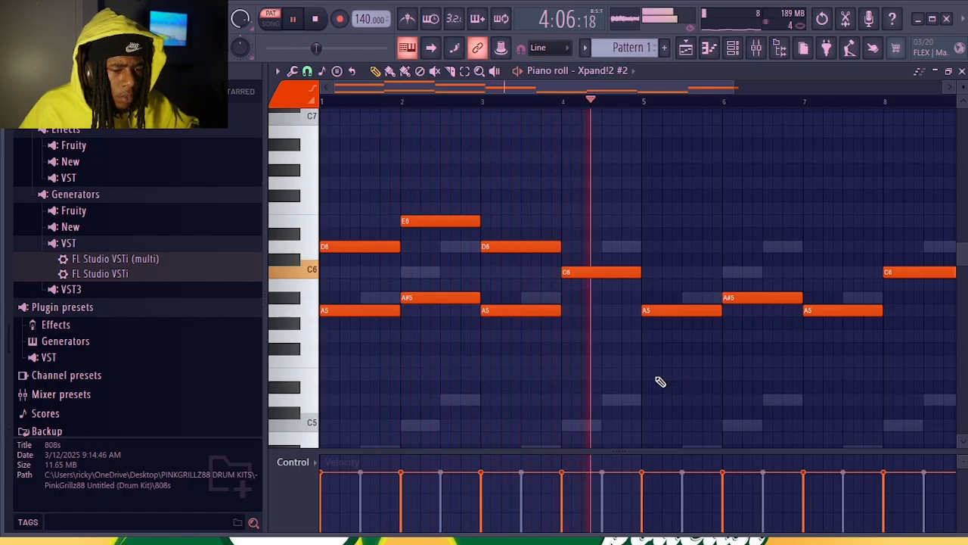
key("space")
key("space")
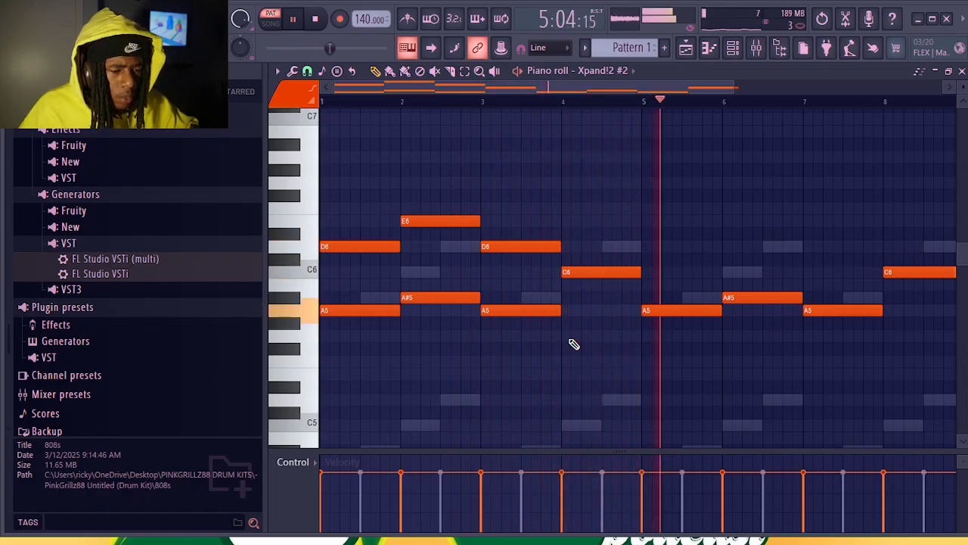
key("space")
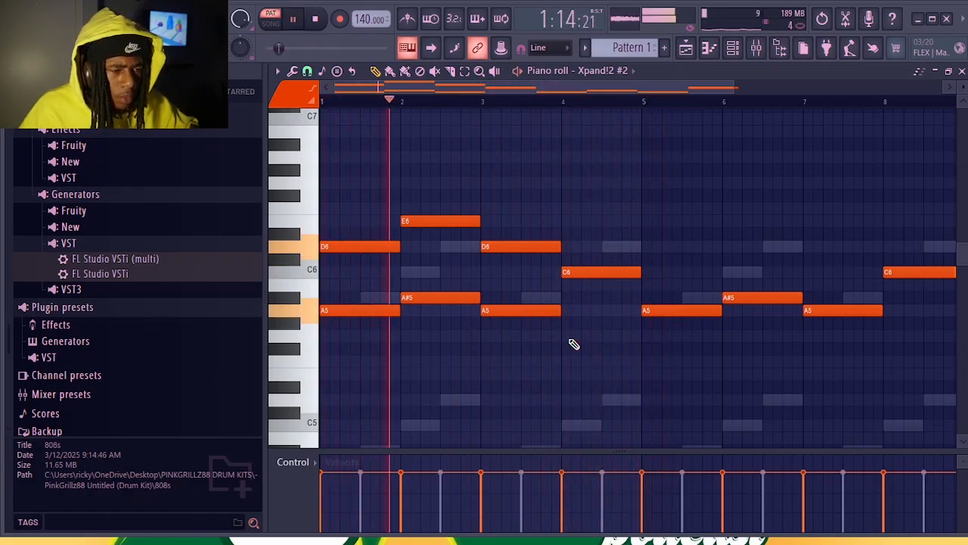
Add a one-bar harmony note below the C6 in bar 4, trying G5 and F#5 before settling on A5
left_click(572, 336)
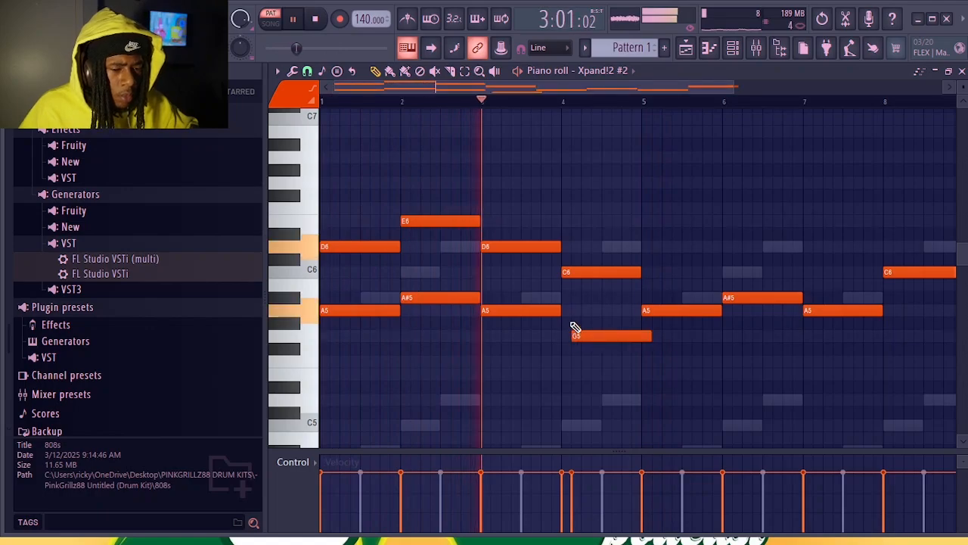
right_click(576, 336)
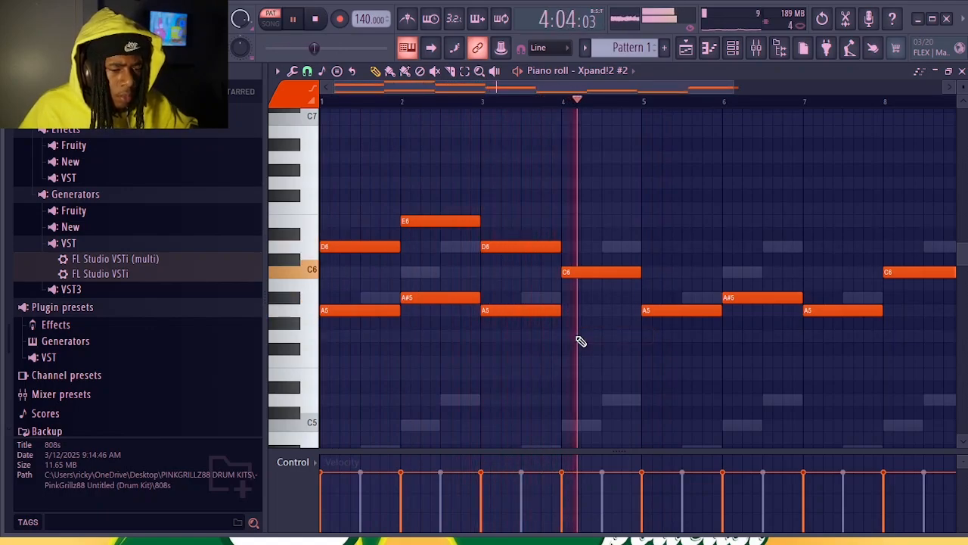
left_click(567, 337)
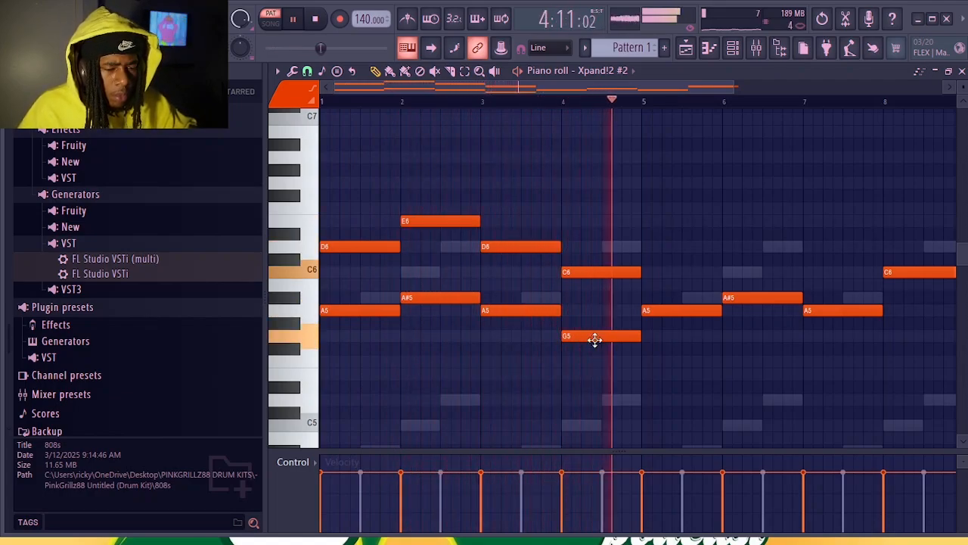
left_click_drag(594, 337, 580, 354)
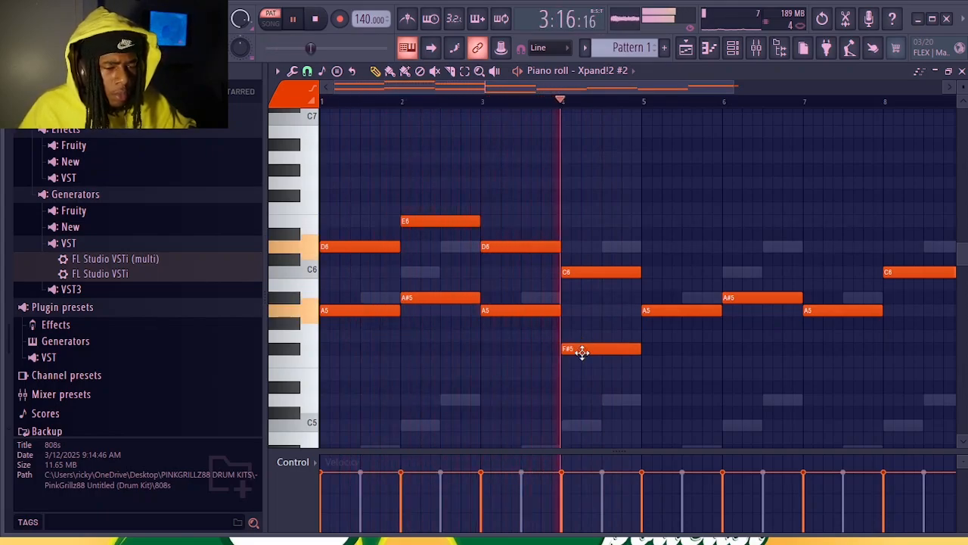
left_click_drag(580, 346, 581, 307)
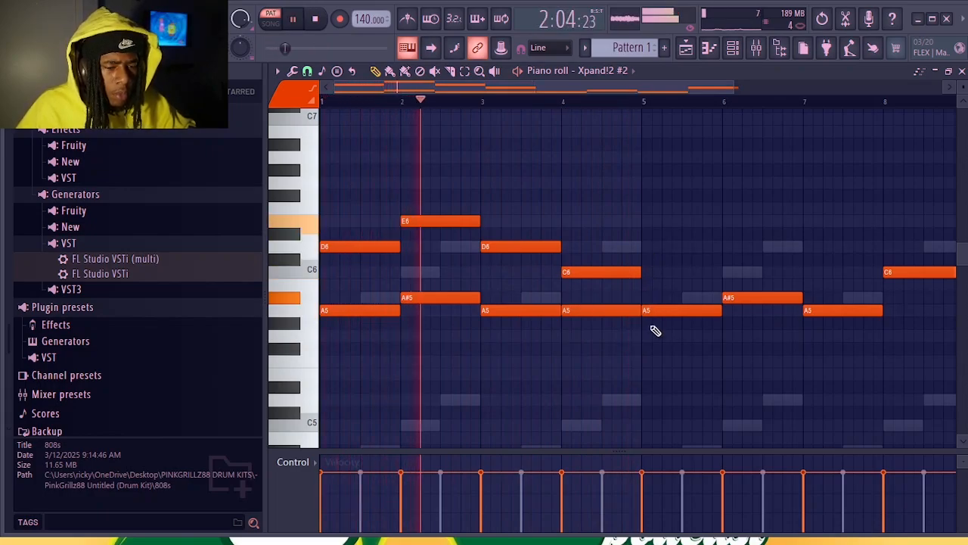
Replace the notes in bars 5 to 8 with a duplicate of the harmonized notes from bars 1 to 4
left_click(663, 342)
right_click(673, 335)
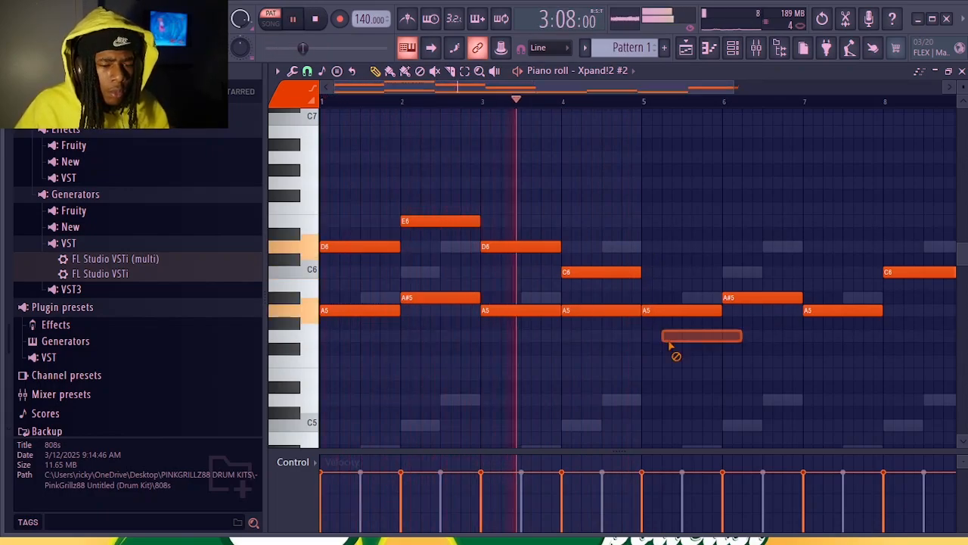
left_click_drag(660, 341, 942, 189)
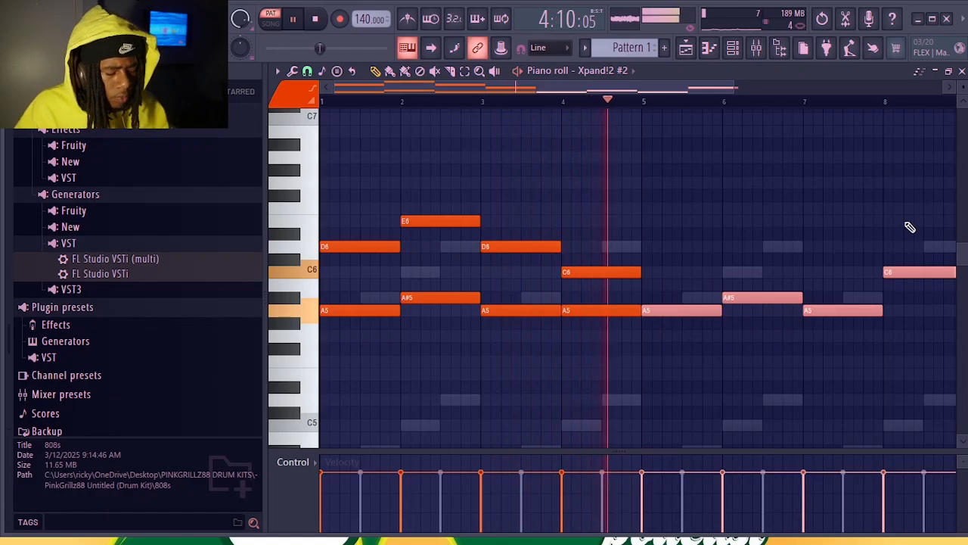
key("Delete")
left_click_drag(341, 352, 605, 214)
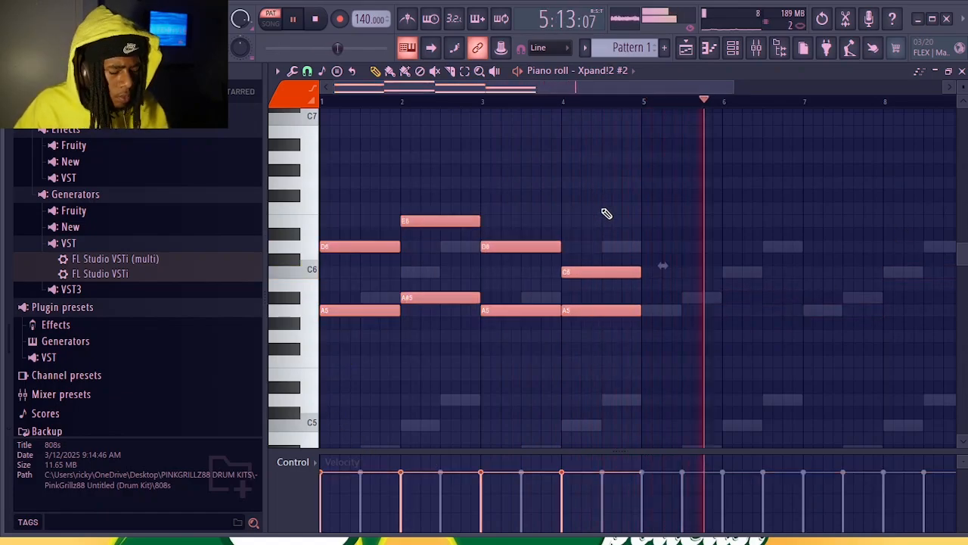
key("ctrl+b")
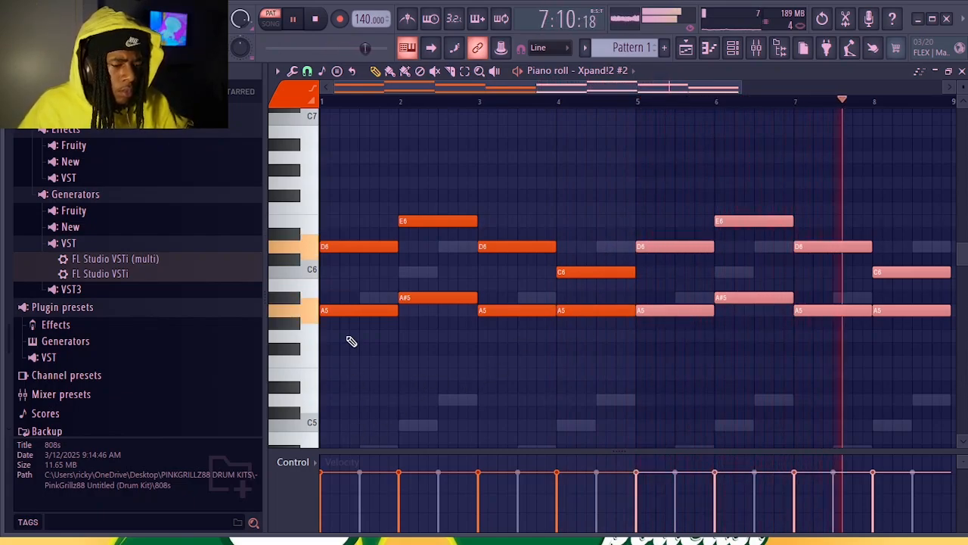
Duplicate all notes in bars 1 to 8, place the copy one octave below the originals, and replay the pattern
left_click_drag(337, 381, 889, 197)
left_click(889, 196, "ctrl")
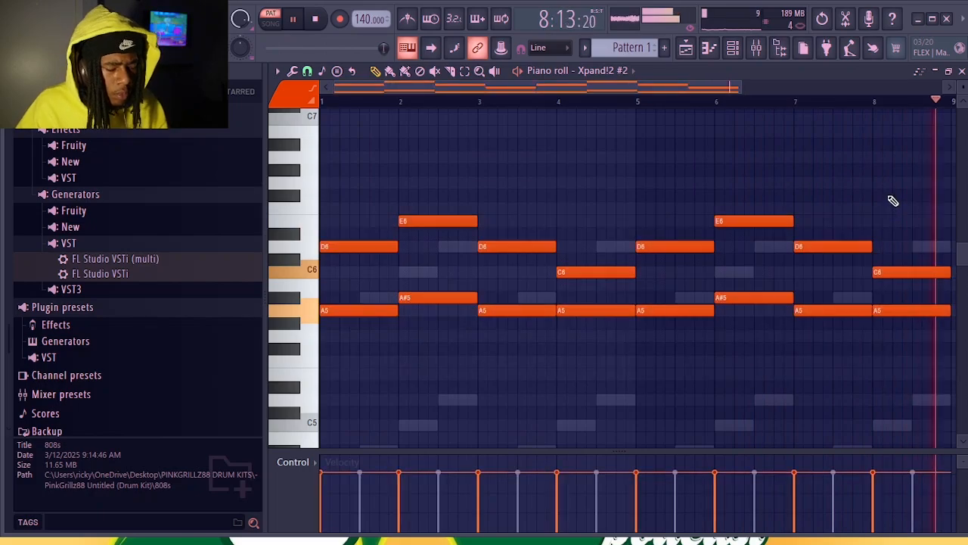
left_click_drag(333, 367, 843, 194)
key("ctrl+v")
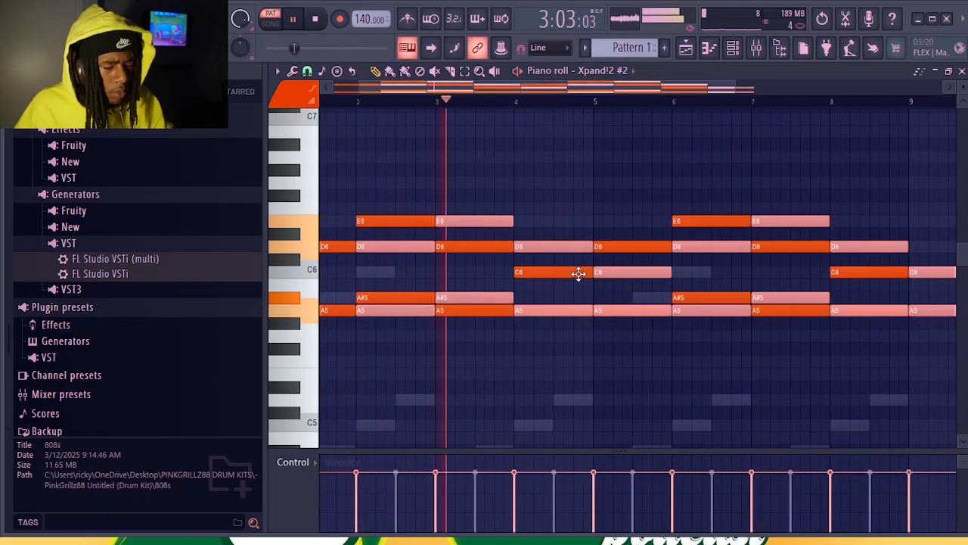
left_click_drag(378, 244, 376, 399)
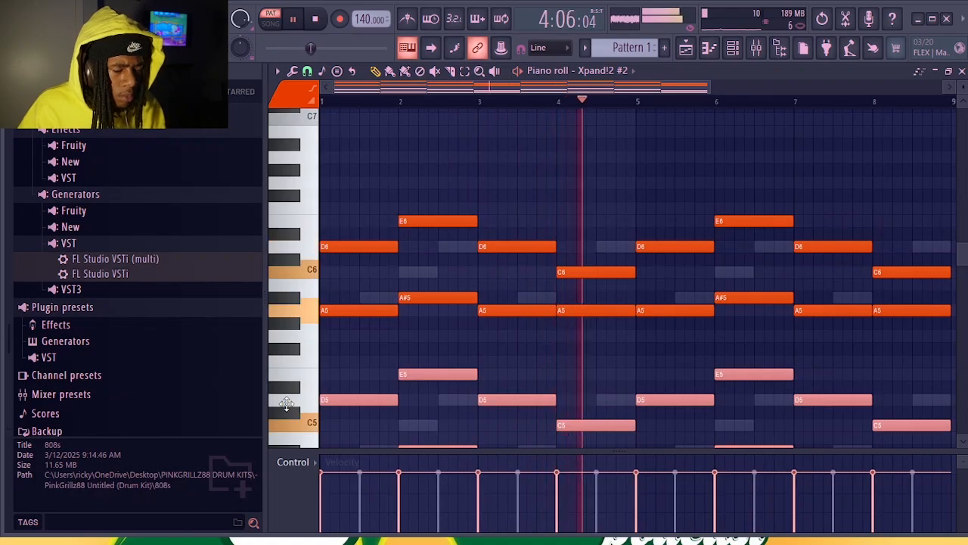
key("space")
key("space")
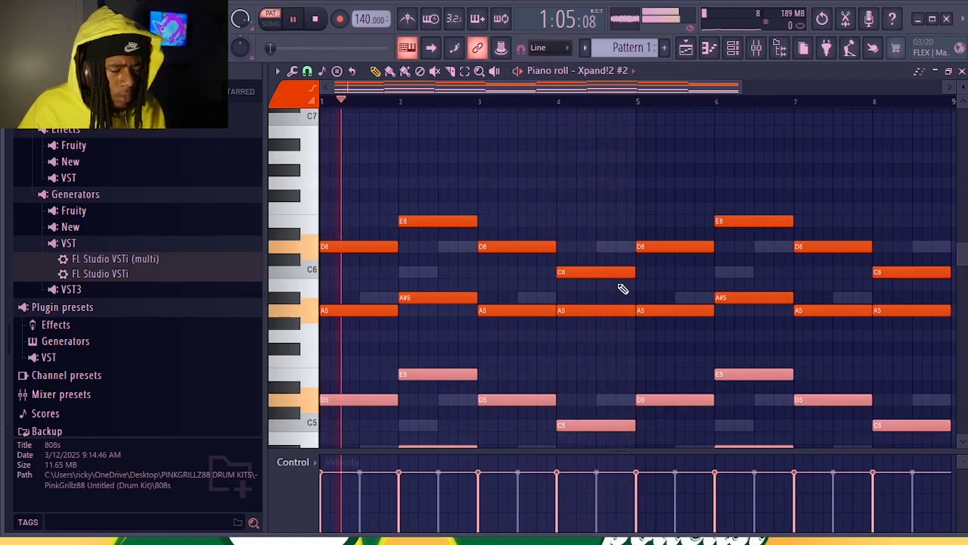
Move the copied notes up two octaves so they sit one octave above the originals, and deselect them
scroll(518, 338, "down", 3)
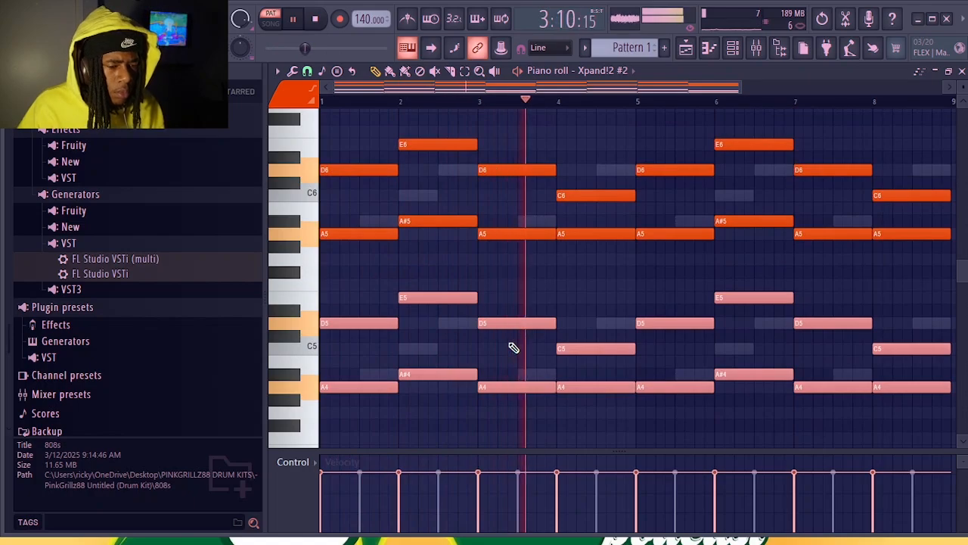
scroll(513, 347, "up", 2)
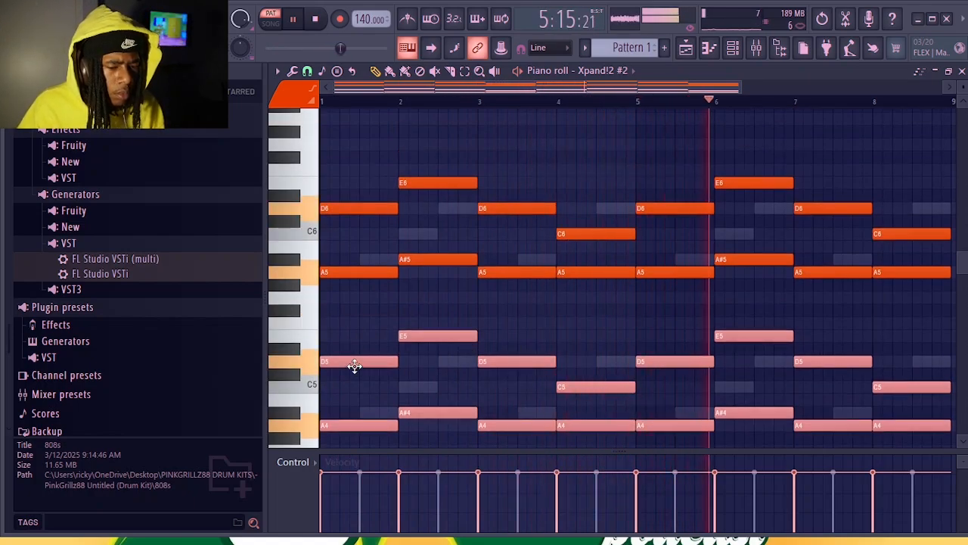
left_click_drag(355, 366, 329, 161)
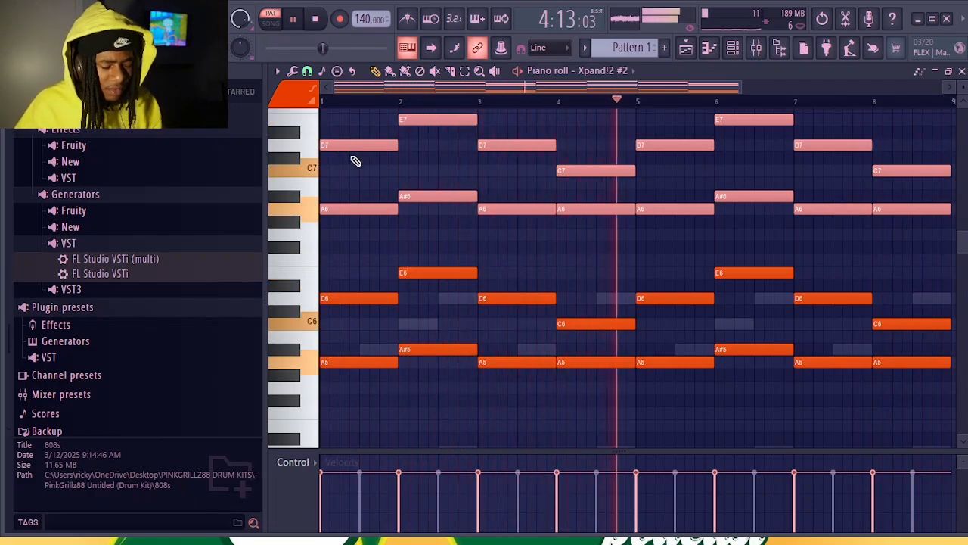
scroll(635, 229, "down", 2)
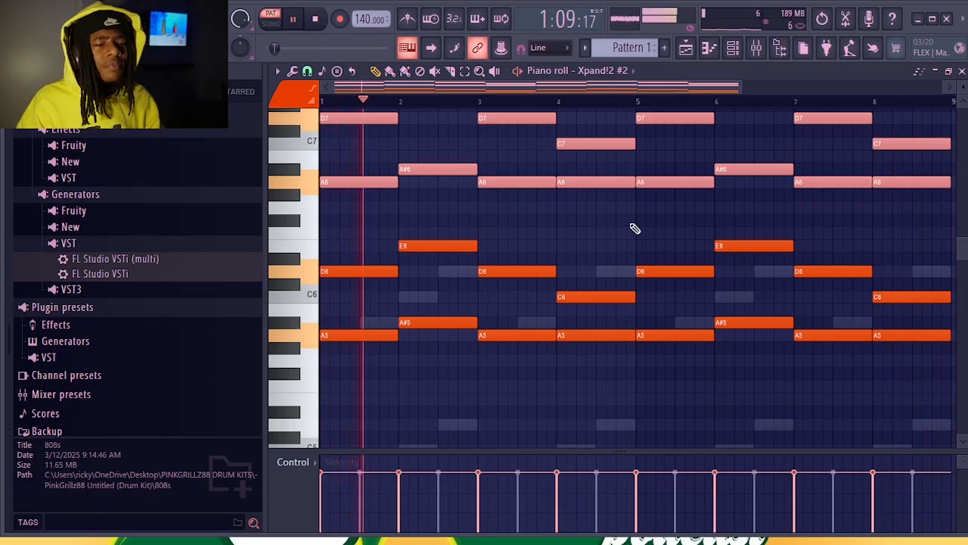
left_click(614, 388)
right_click(620, 389)
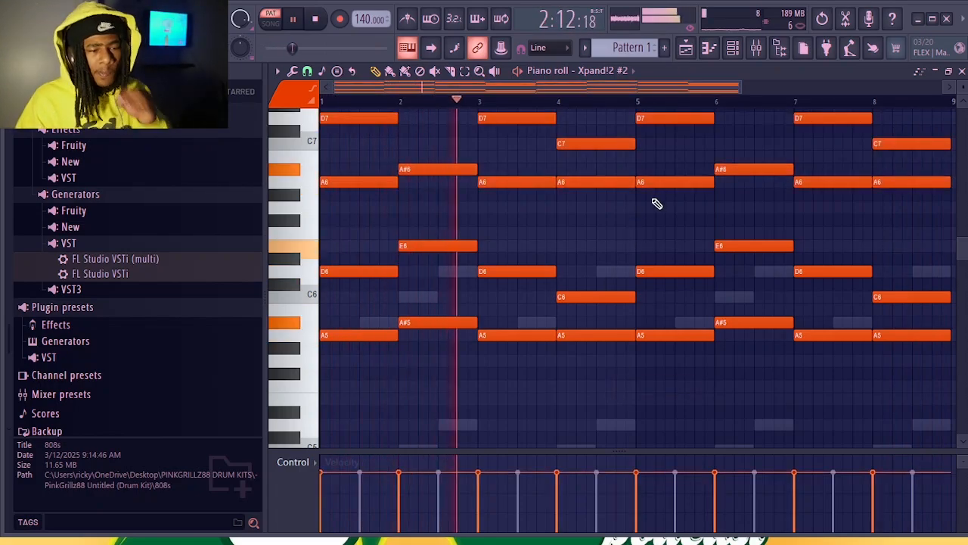
scroll(575, 235, "up", 3)
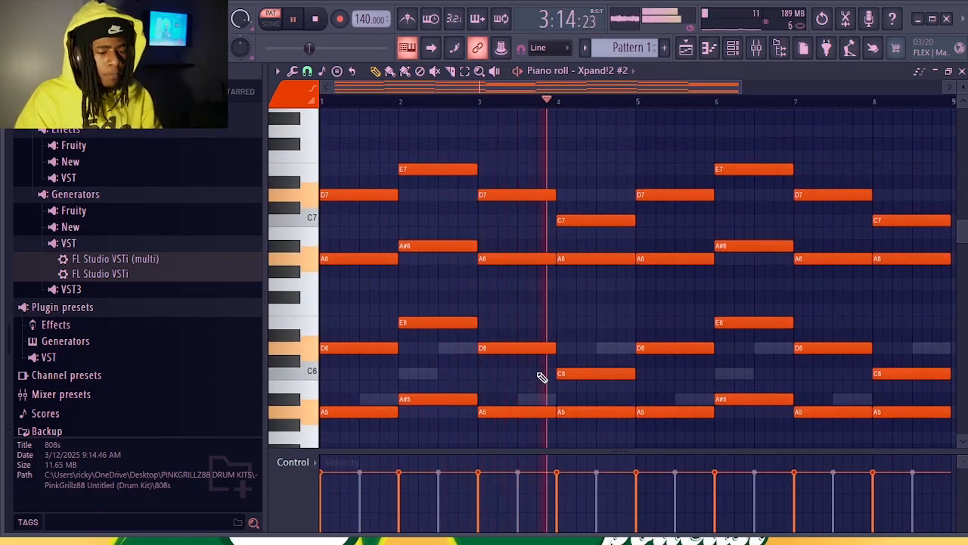
Add a third Xpand!2 instrument to the channel rack, close the rack and reposition the plugin window
left_click(732, 48)
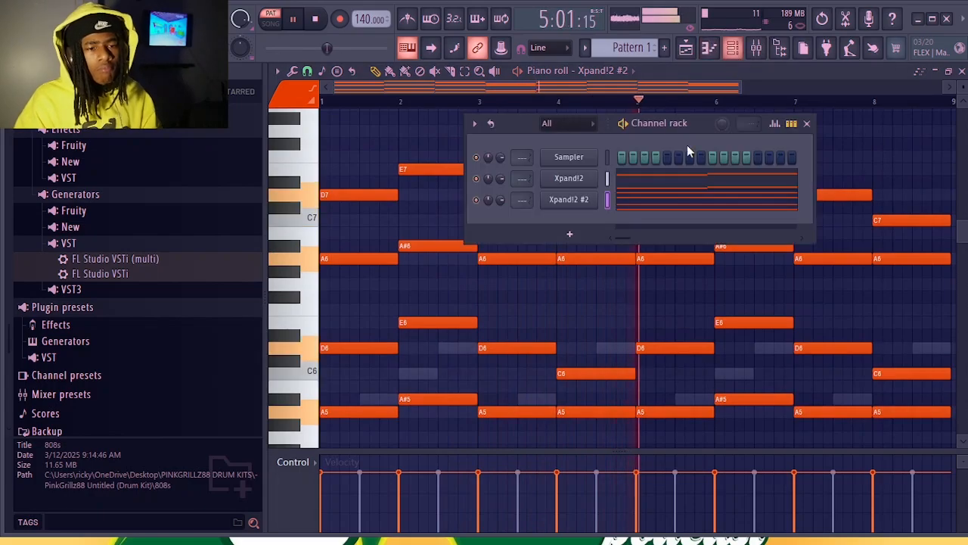
left_click(569, 234)
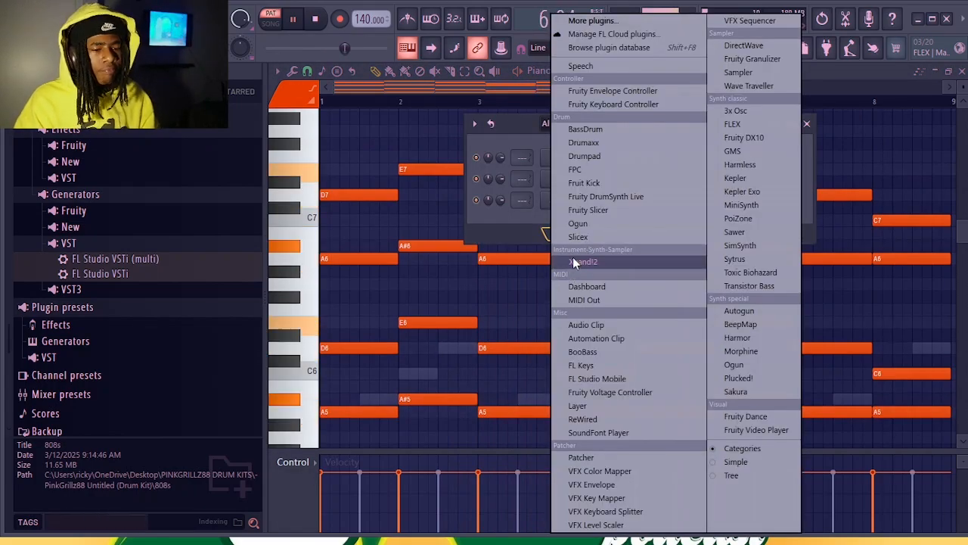
left_click(573, 263)
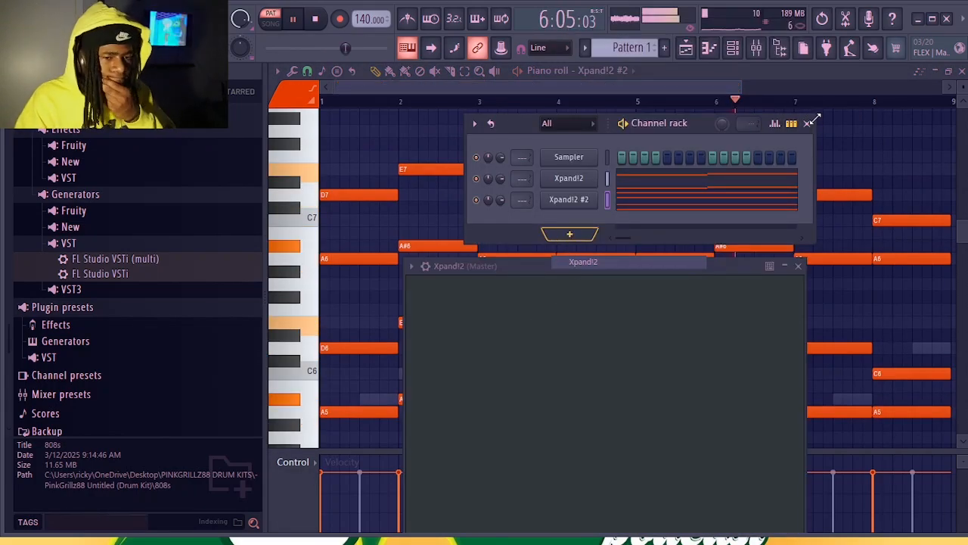
left_click(808, 123)
left_click_drag(677, 260, 596, 129)
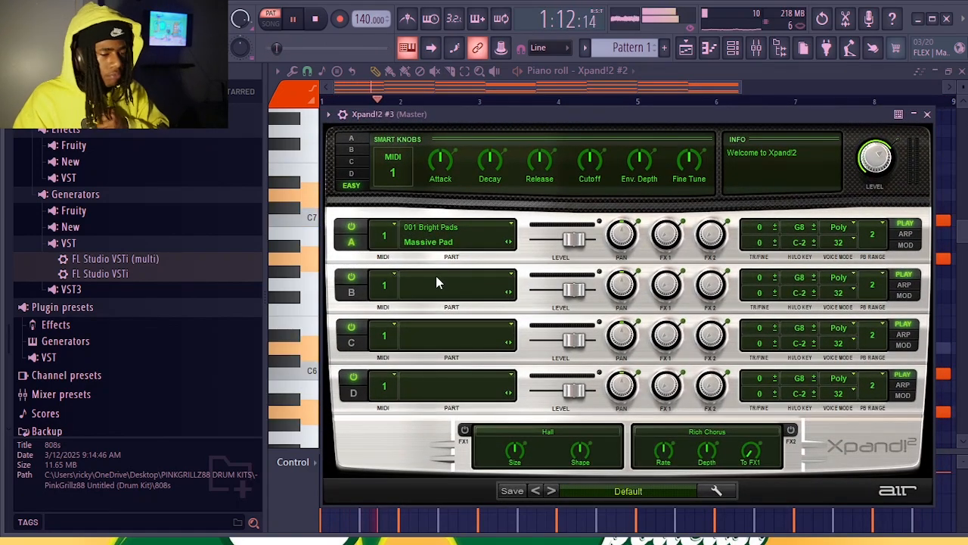
Load the Celeste Soft+ sound from 004 Percussive into part A of Xpand!2 #3 and close the plugin window
left_click(429, 244)
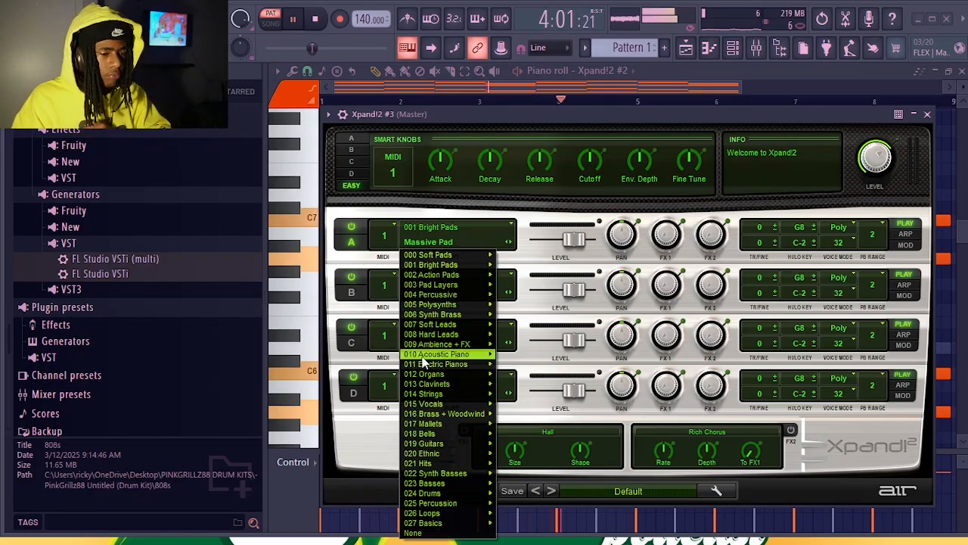
mouse_move(452, 317)
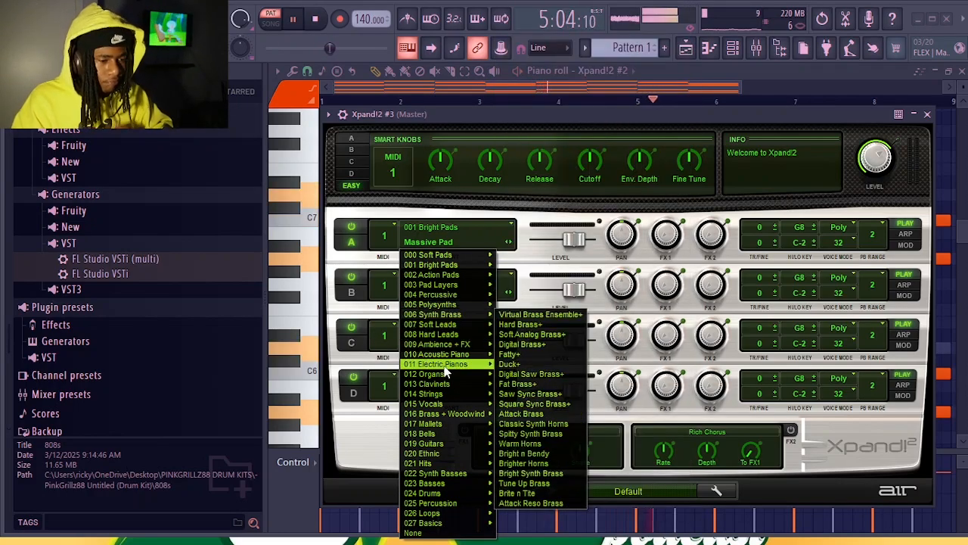
mouse_move(439, 294)
left_click(543, 180)
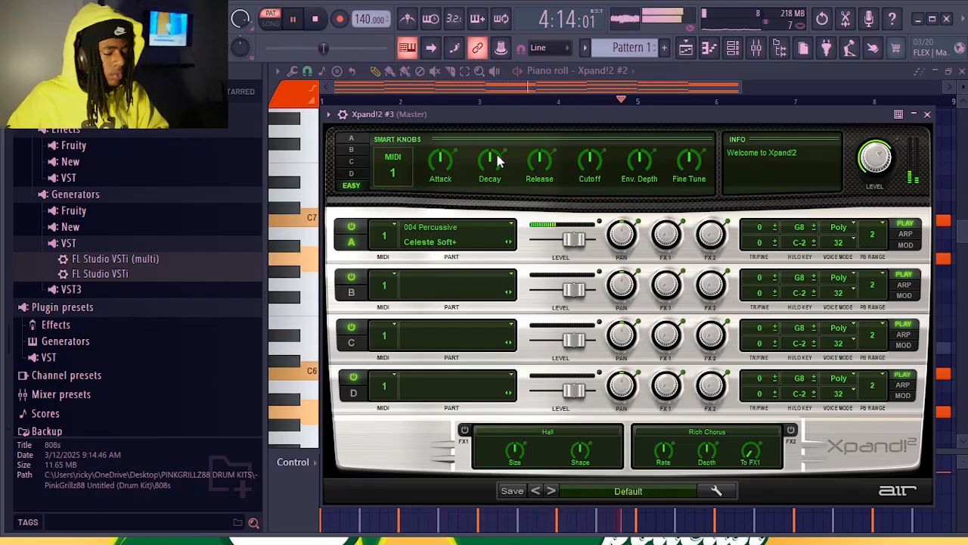
left_click(927, 114)
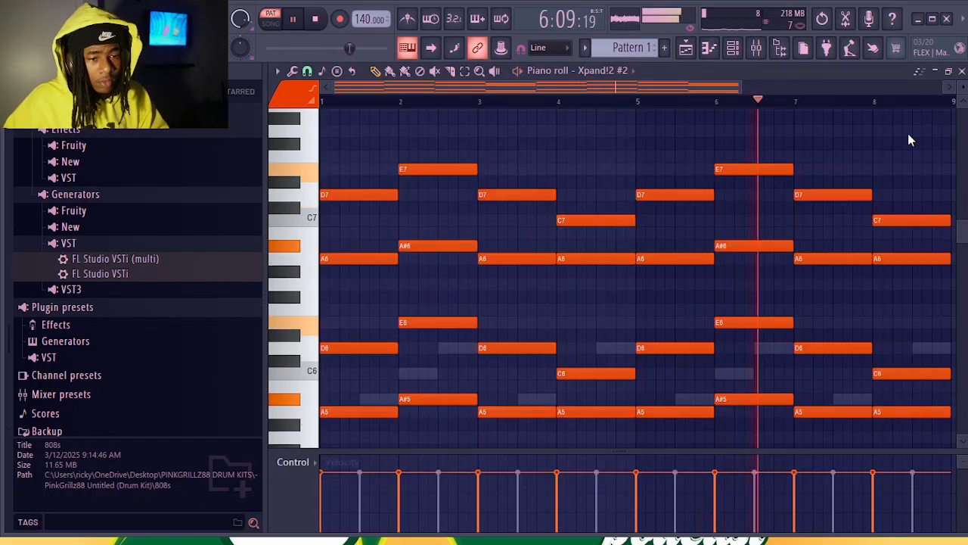
Switch the piano roll to the Xpand!2 #3 channel and bring the octave around C5 into view
left_click(621, 71)
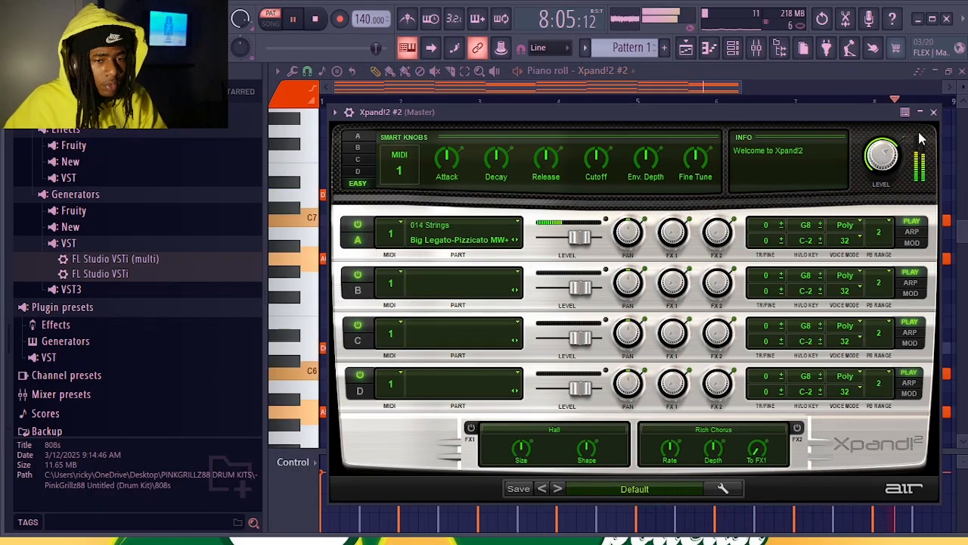
left_click(935, 113)
left_click(614, 72)
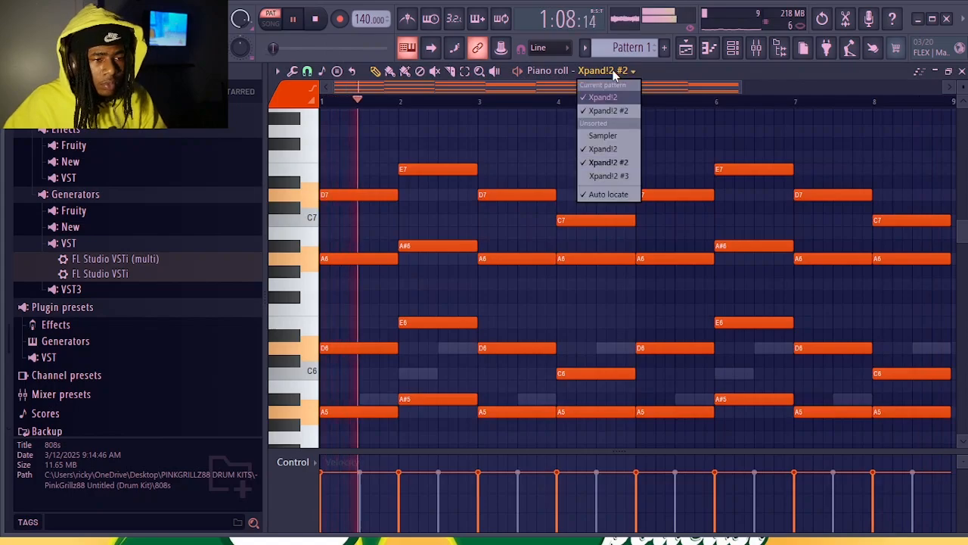
left_click(614, 72)
left_click(615, 72)
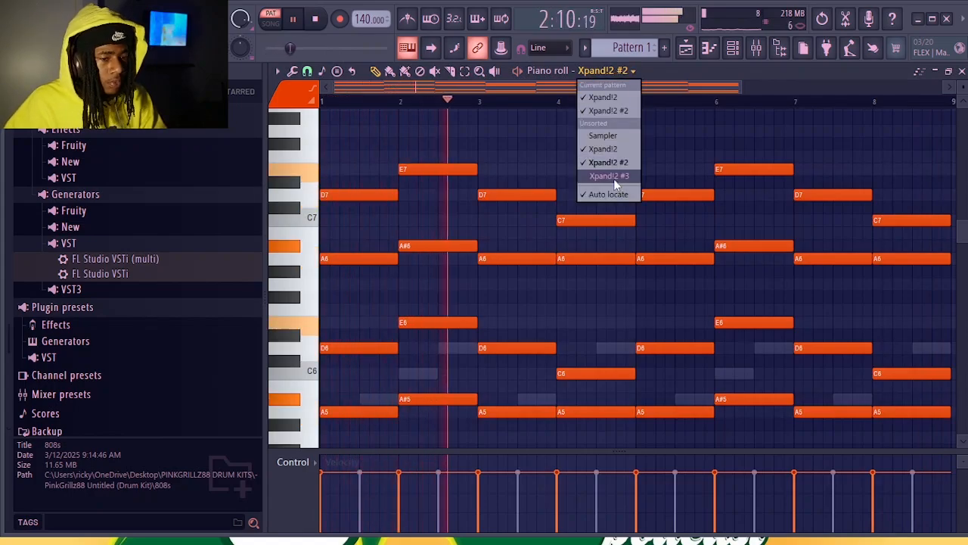
left_click(609, 176)
scroll(539, 265, "down", 5)
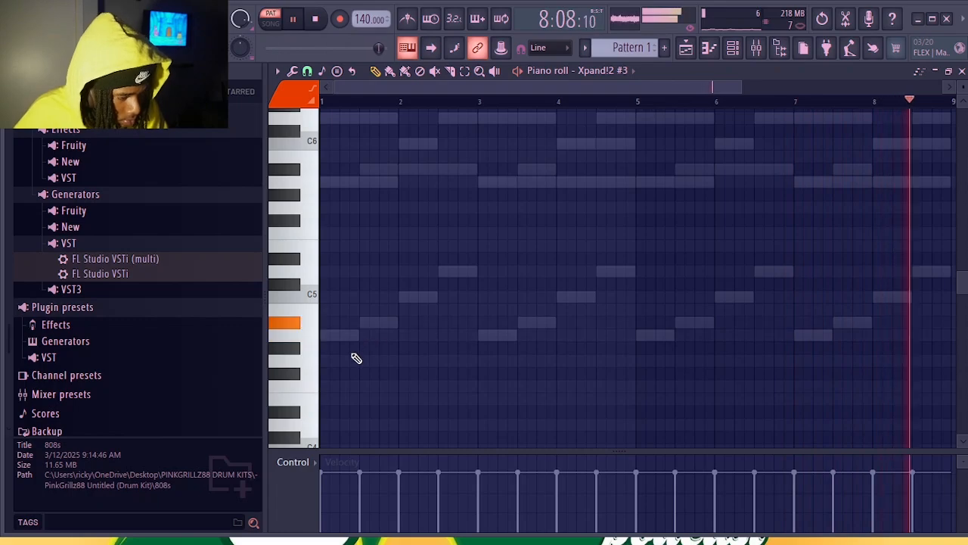
Place a G4 note at the start of bar 1 and shorten it to one beat
left_click(326, 362)
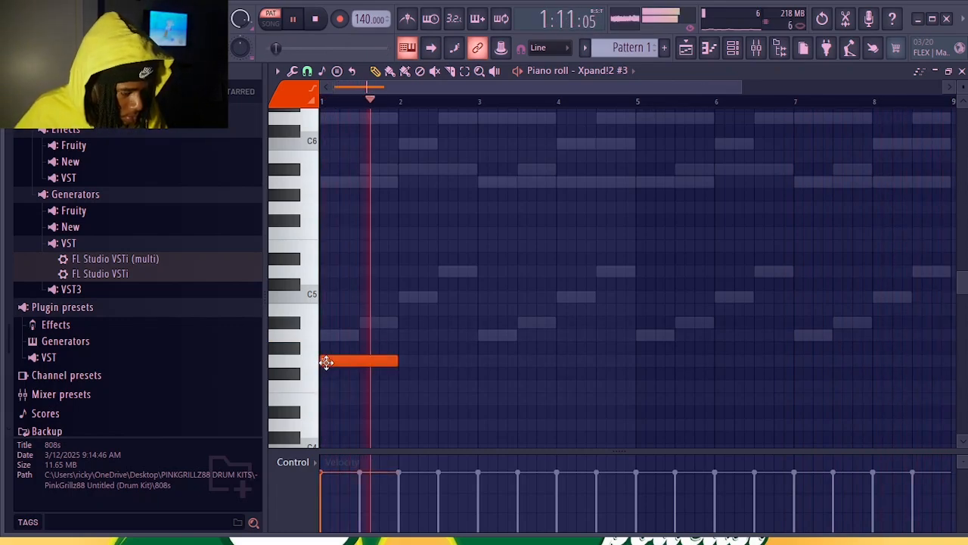
left_click_drag(396, 362, 340, 357)
key("space")
key("space")
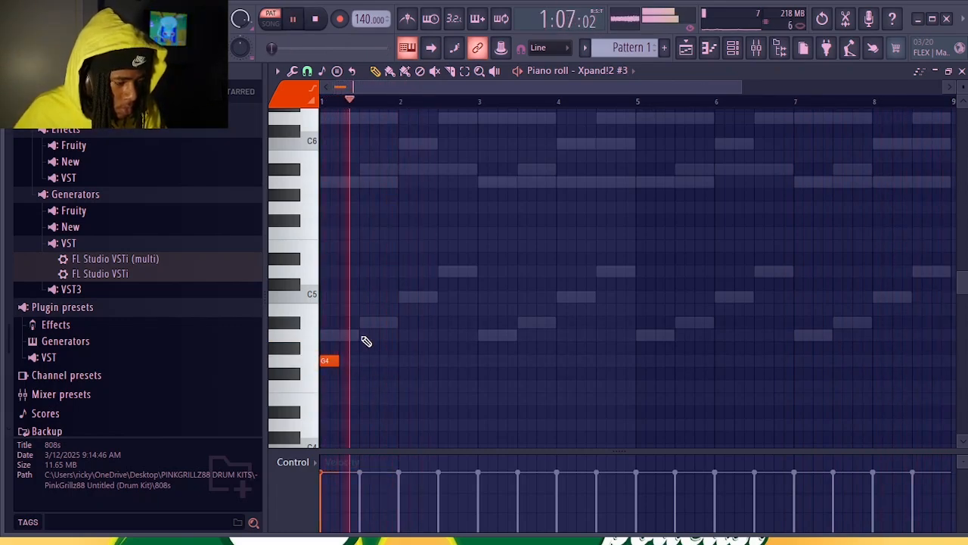
key("space")
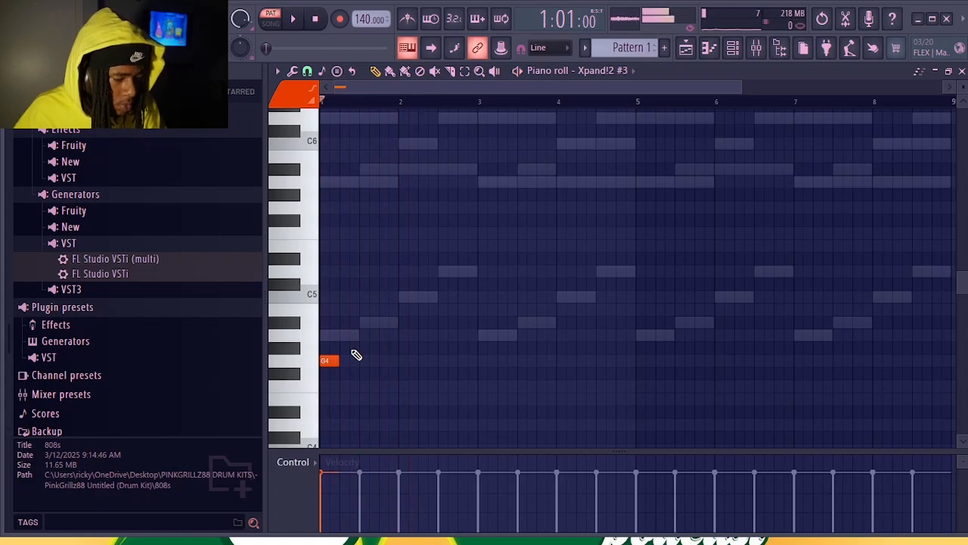
Add a short A4 at the end of bar 1 and a short A#4 on the start of bar 2
key("space")
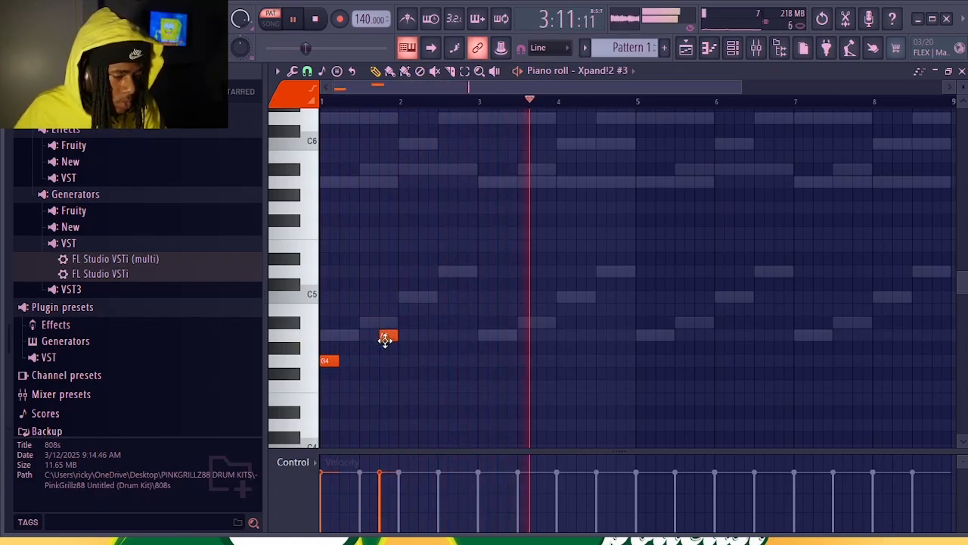
left_click(398, 324)
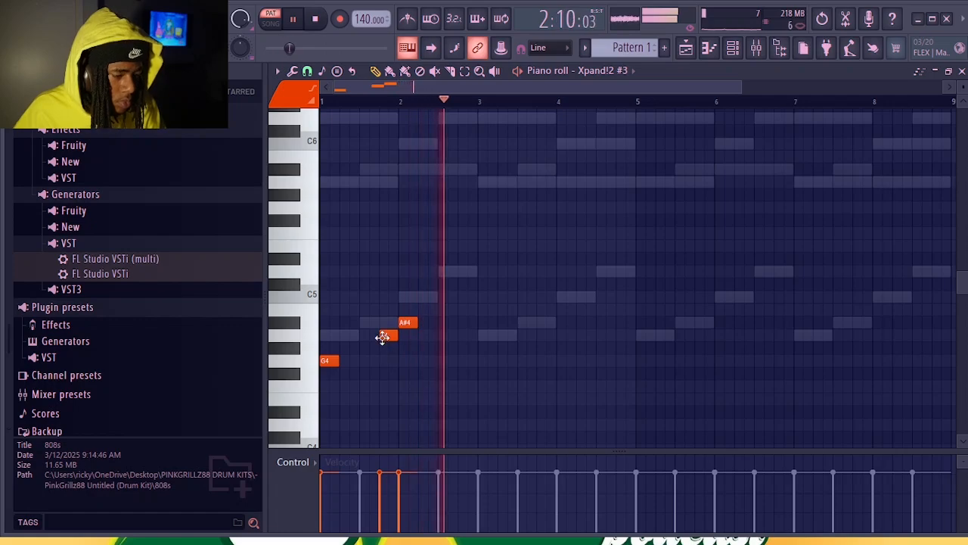
left_click_drag(382, 337, 416, 330)
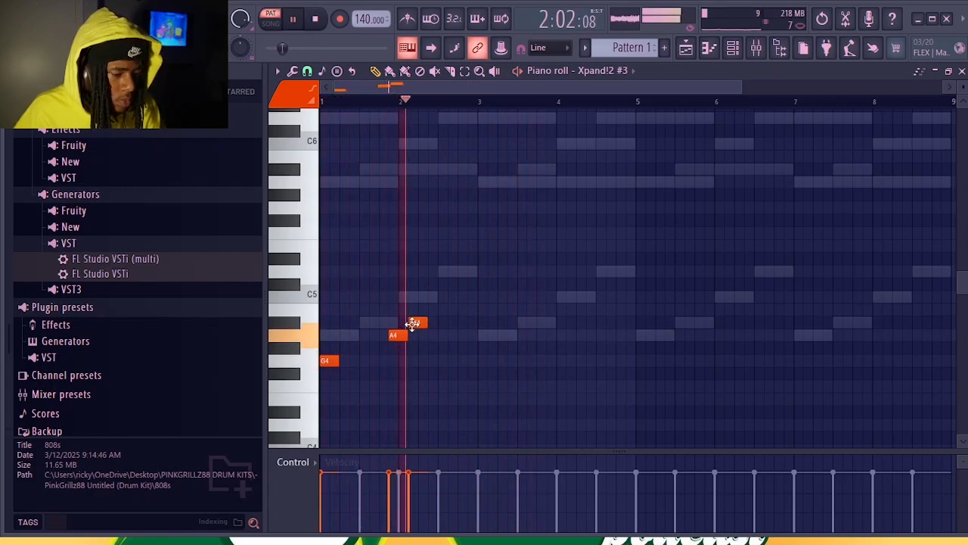
left_click_drag(411, 325, 399, 339)
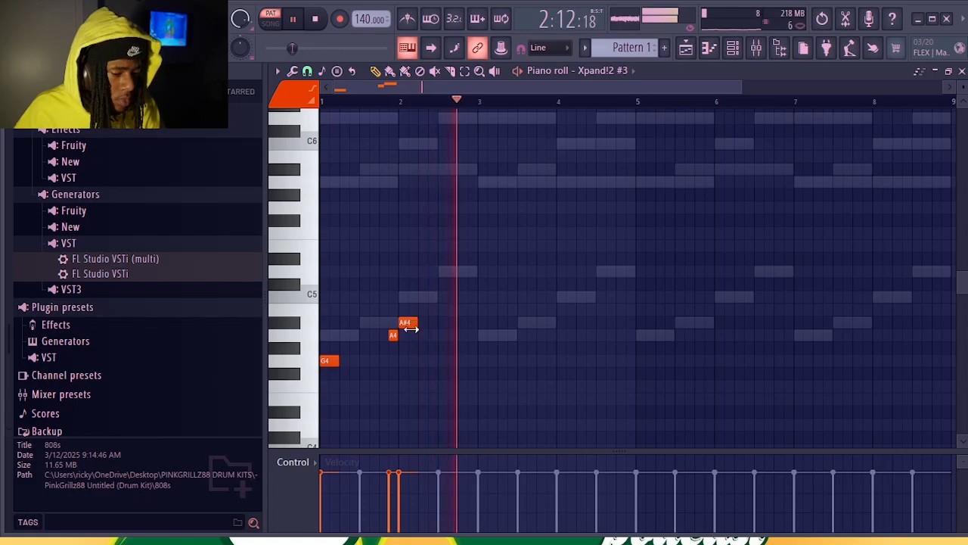
key("space")
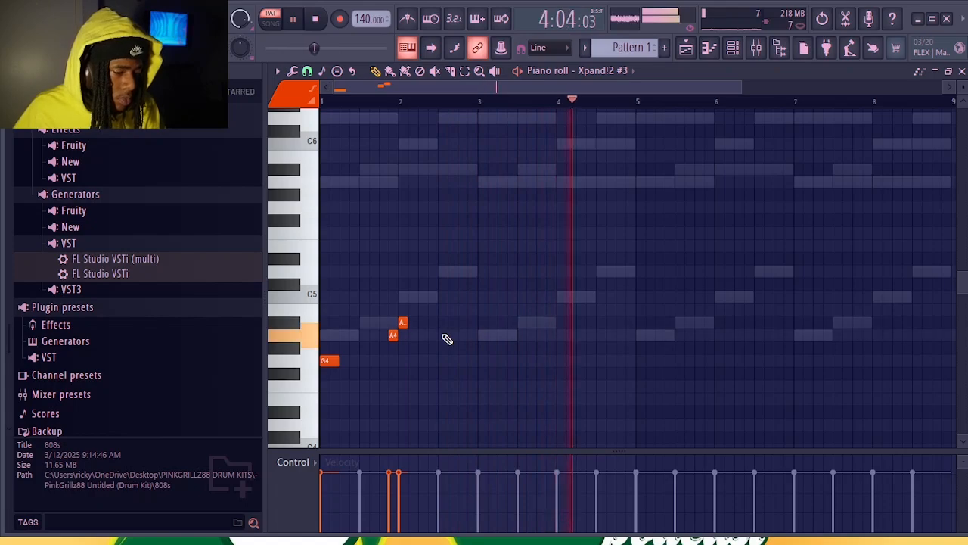
Add short A#4 and A4 notes across the start of bar 3, and A4 and A#4 across the start of bar 4
key("space")
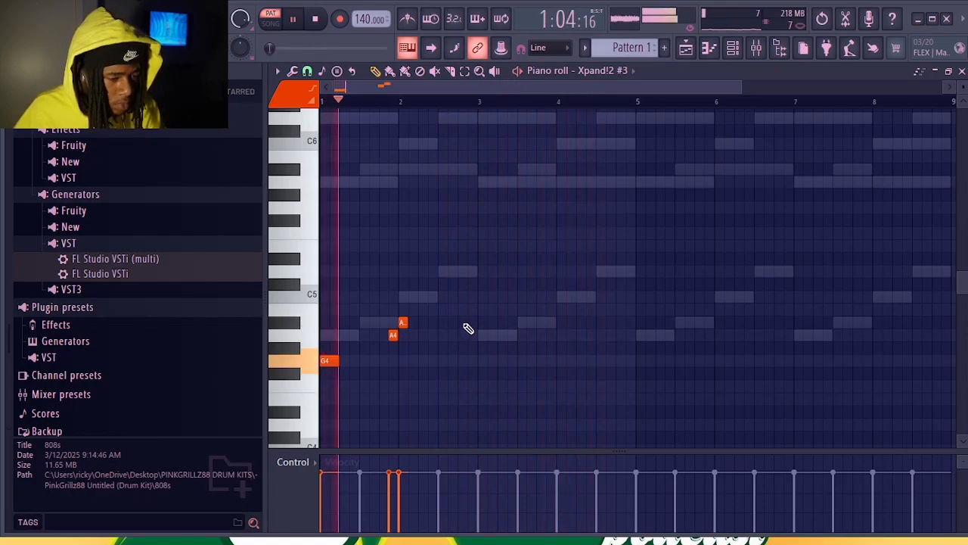
left_click(470, 323)
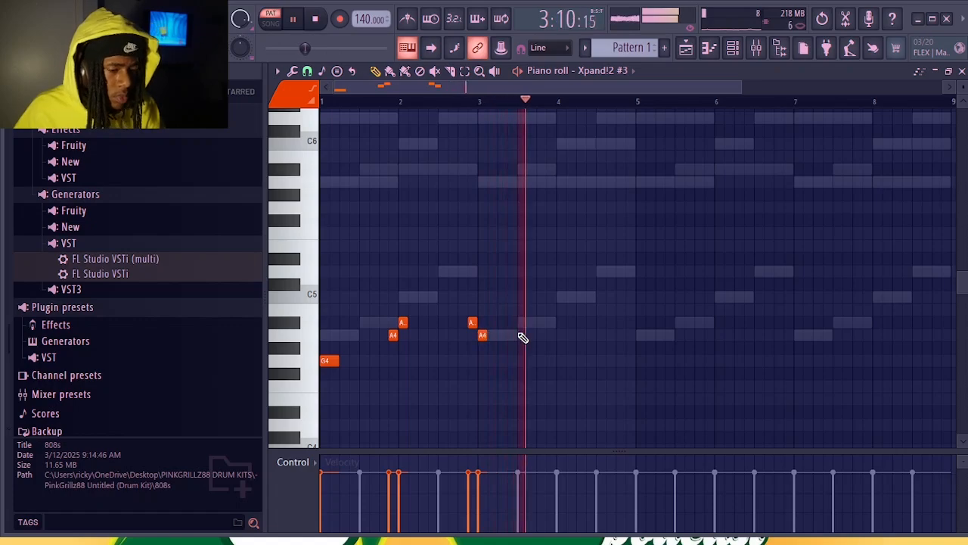
left_click(541, 331)
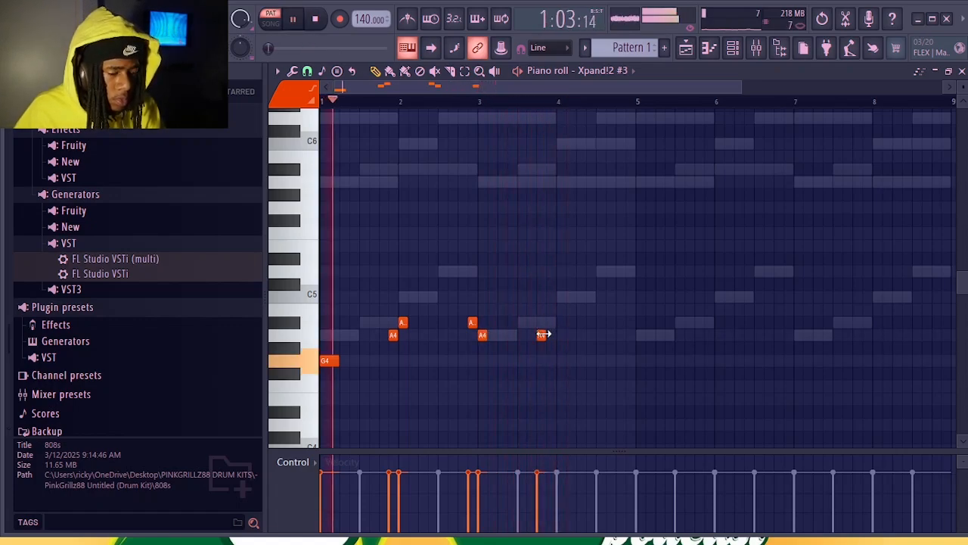
right_click(543, 335)
left_click(551, 335)
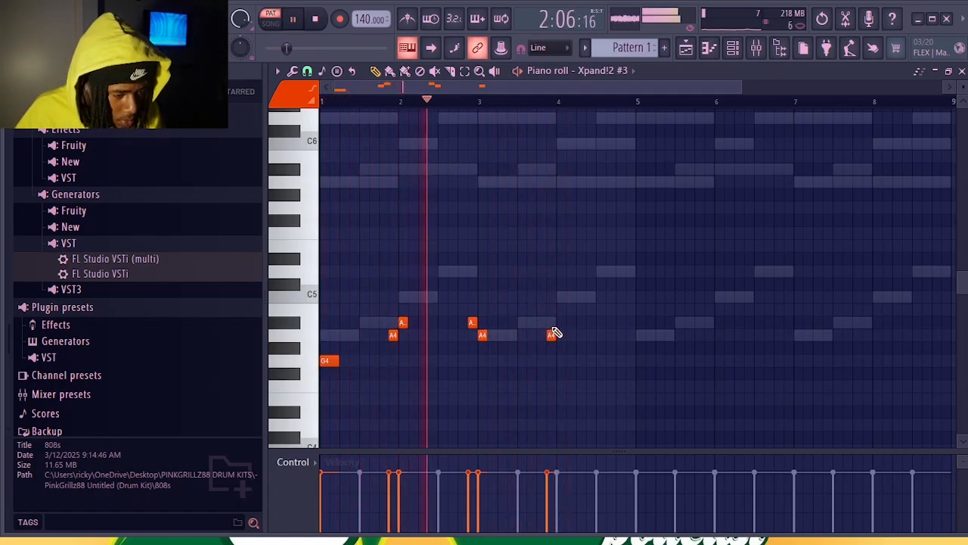
left_click(556, 322)
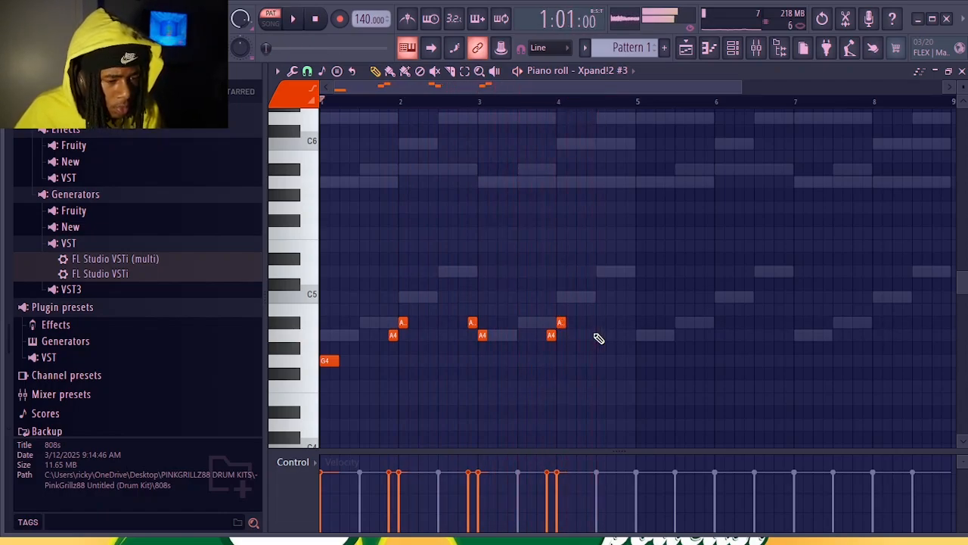
Write a descending run of short C5, A#4 and A4 notes in the second half of bar 4, ending on G4 at bar 5
key("space")
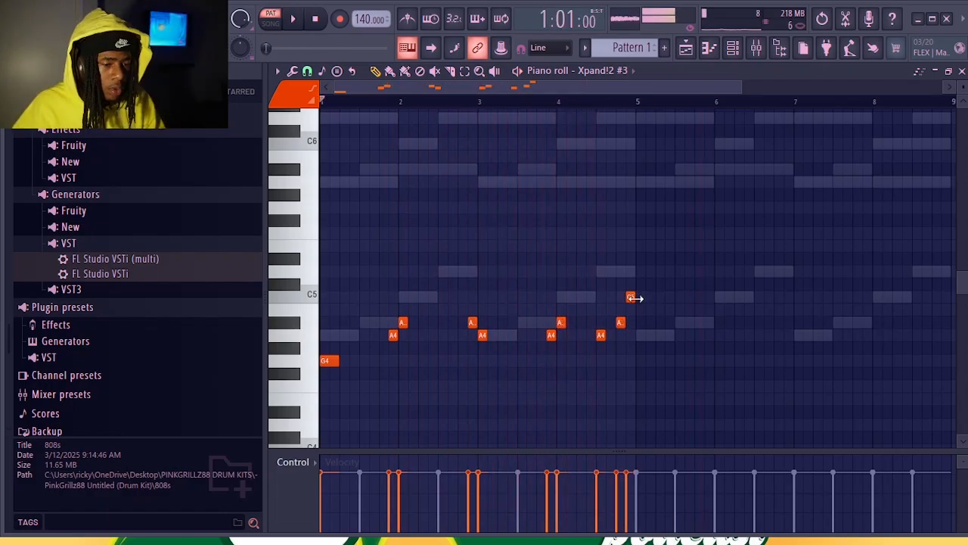
key("space")
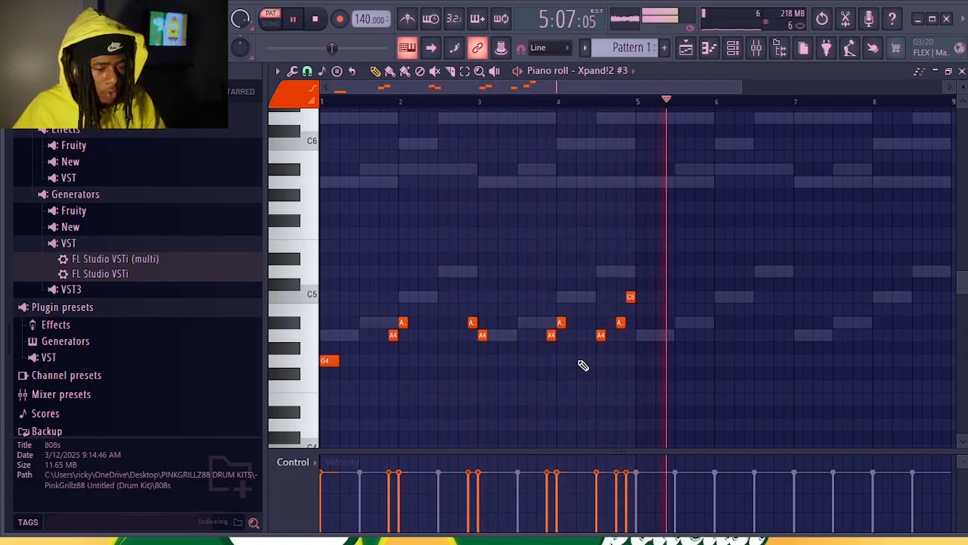
key("space")
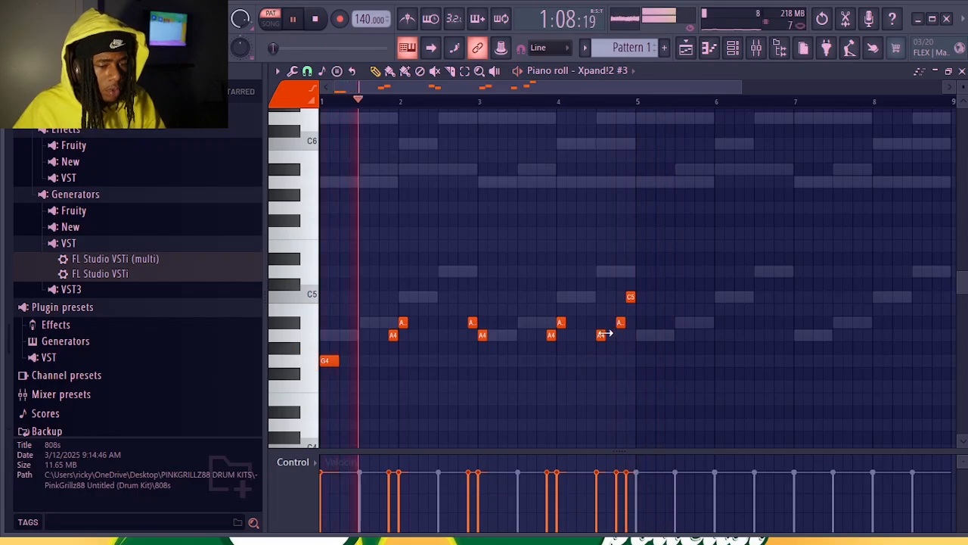
left_click(600, 309)
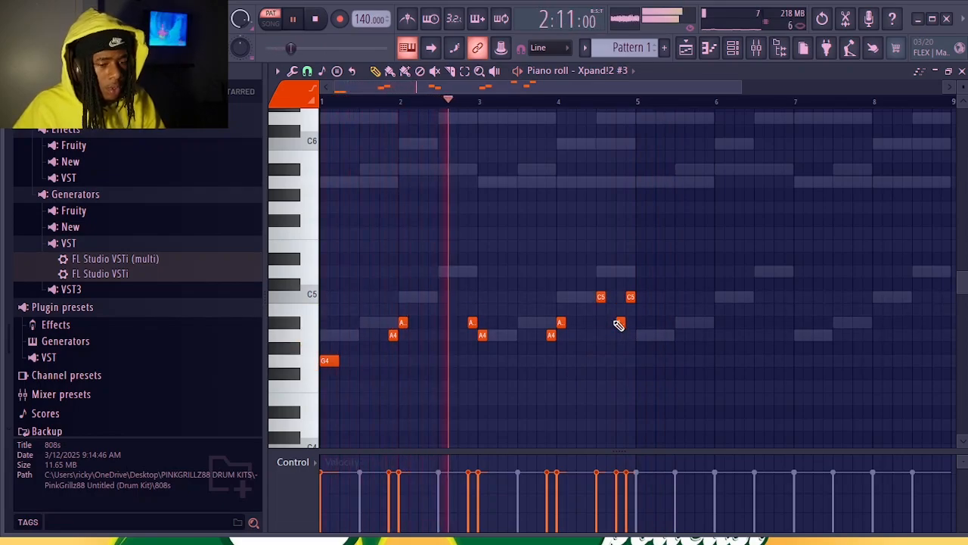
left_click(631, 322)
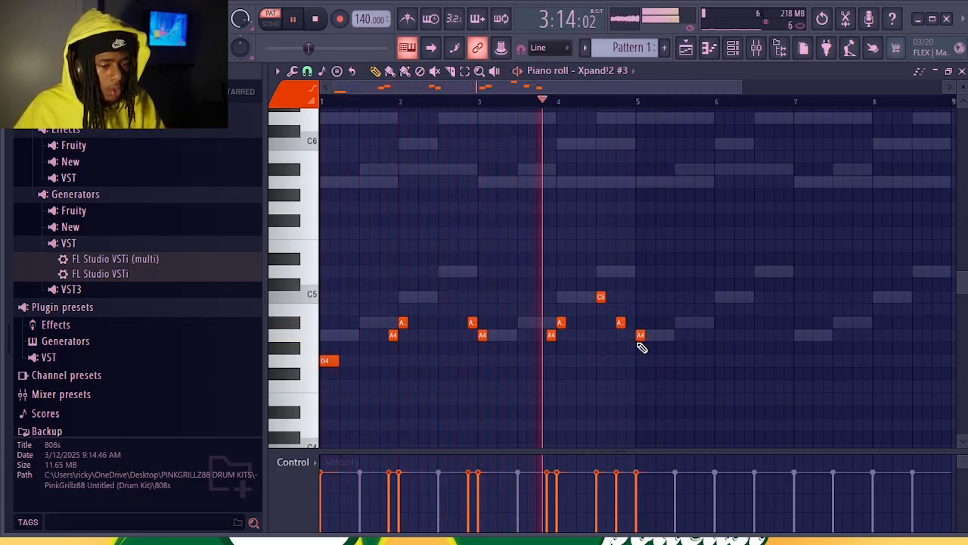
left_click_drag(640, 337, 631, 339)
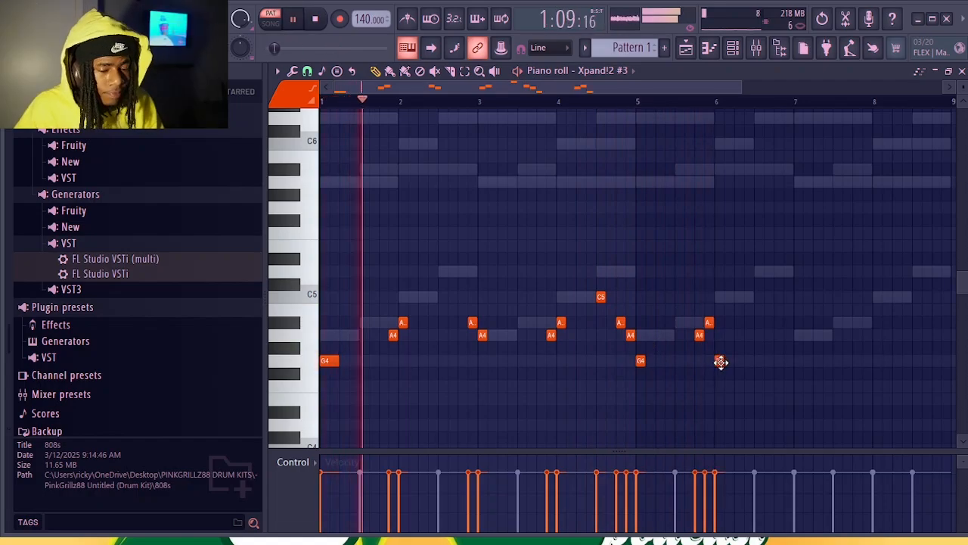
Arrange the three notes leading into bar 6 as a rising G4, A4, A#4 run, with the A#4 on the barline
left_click_drag(722, 362, 722, 296)
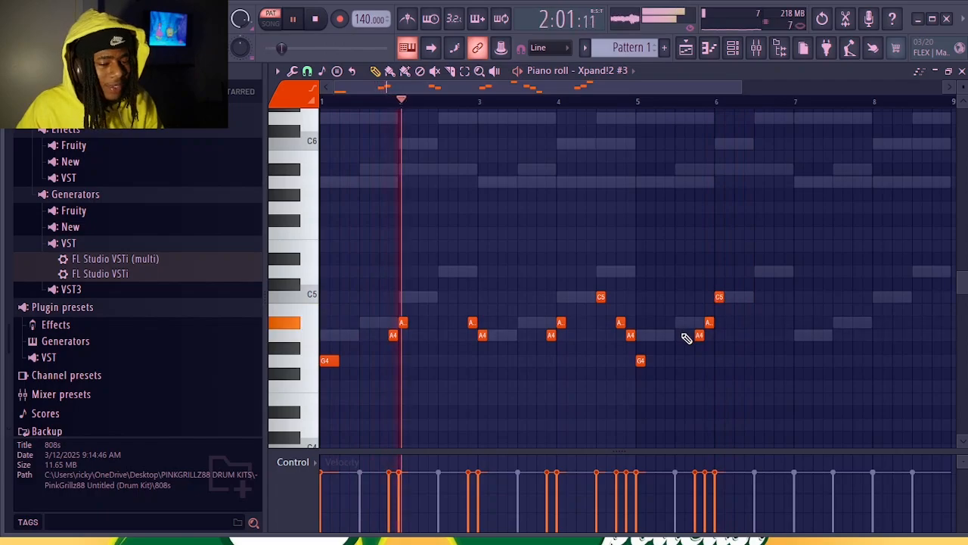
mouse_move(698, 333)
left_mouse_down()
mouse_move(688, 334)
mouse_move(699, 295)
mouse_move(720, 313)
mouse_move(716, 337)
left_mouse_up()
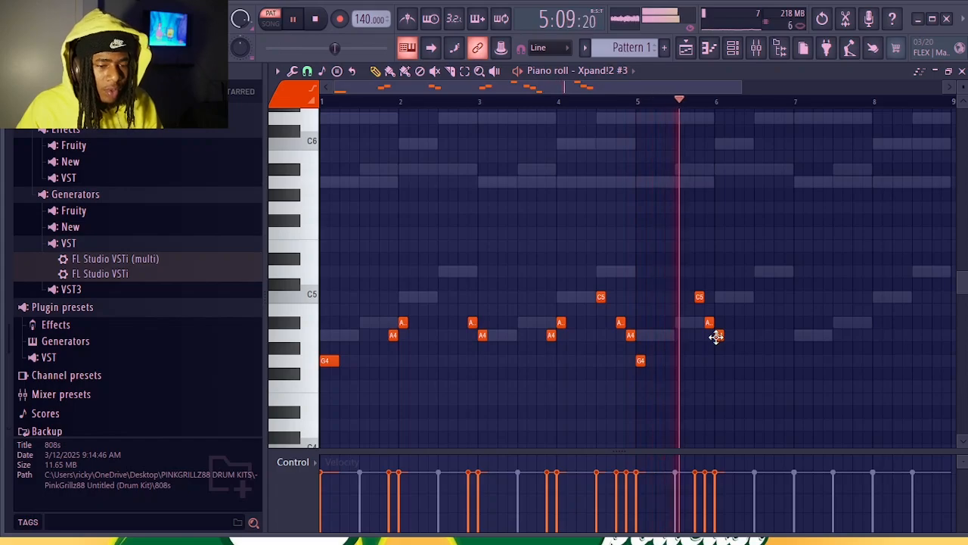
right_click(697, 296)
key("space")
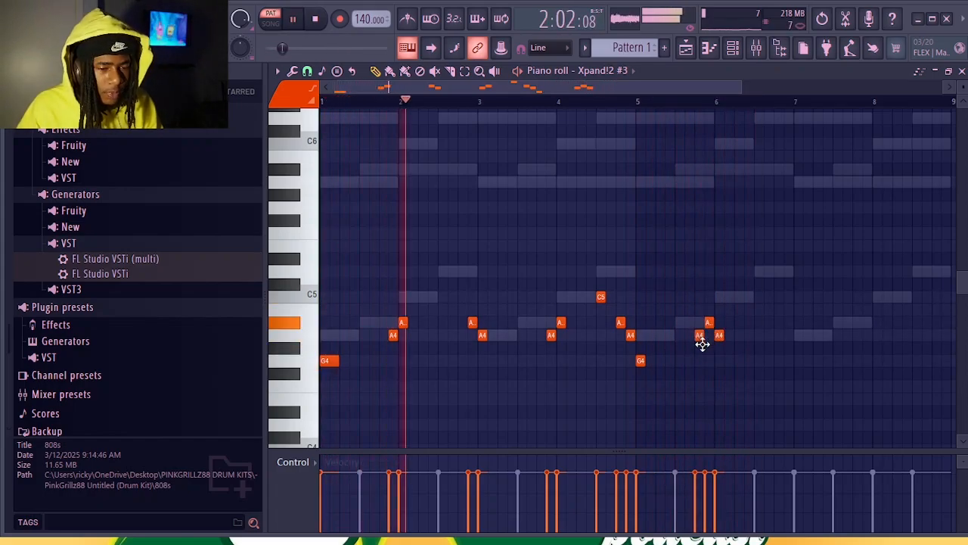
left_click_drag(703, 340, 703, 361)
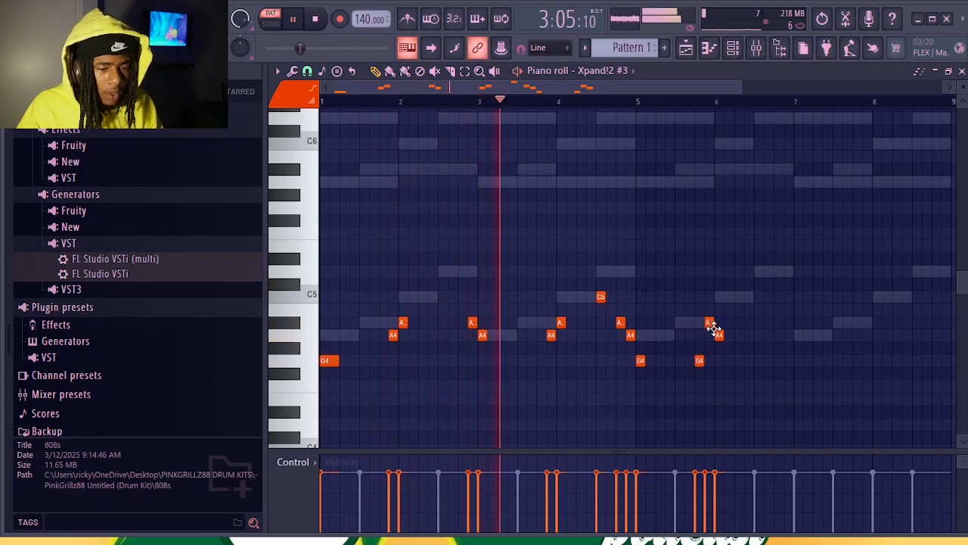
left_click_drag(711, 325, 719, 337)
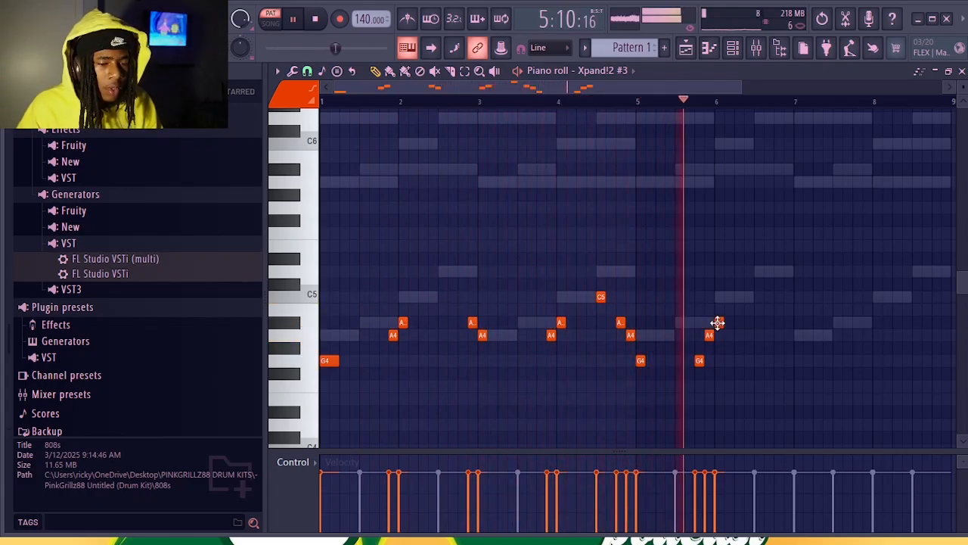
Add short A#4 and A4 notes leading down to G4 on bar 7, and an A4 leading up to A#4 on bar 8
key("space")
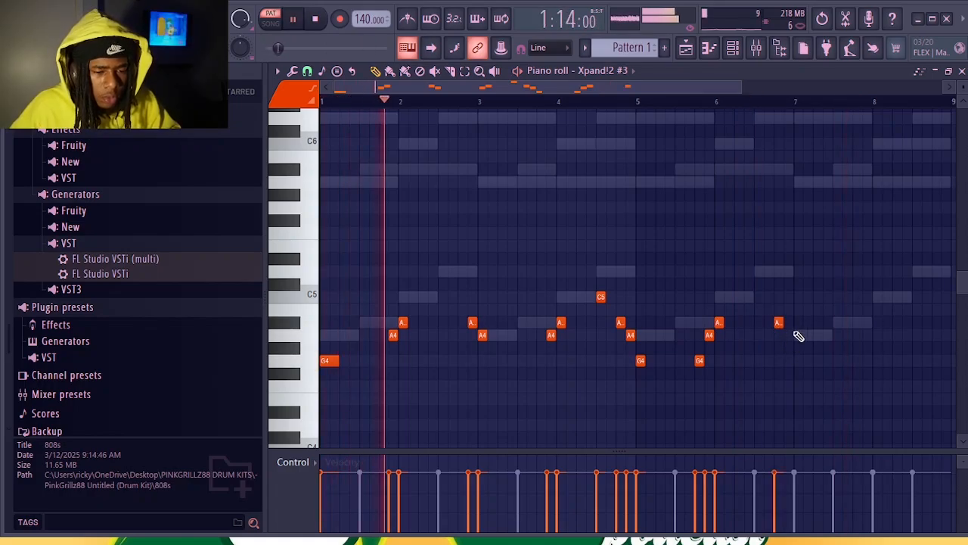
left_click(785, 335)
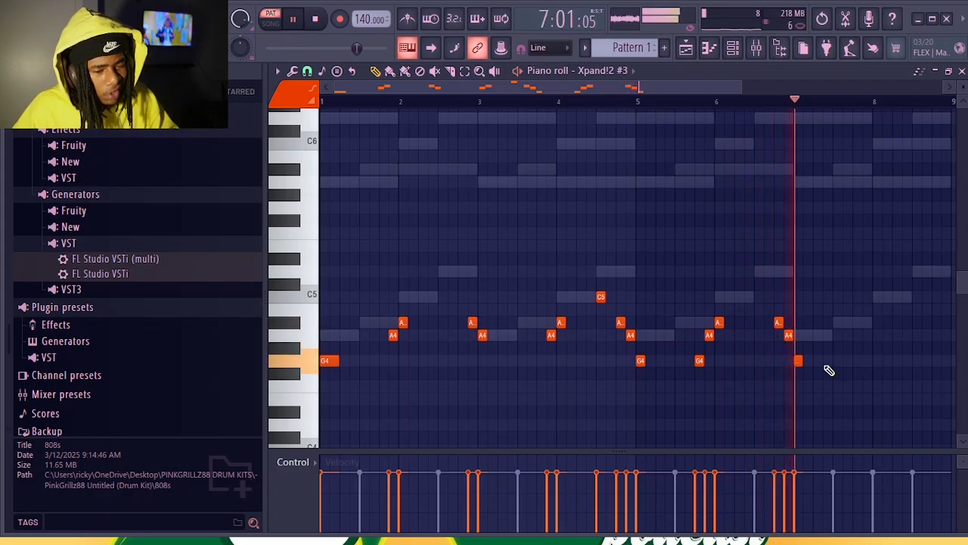
left_click(870, 361)
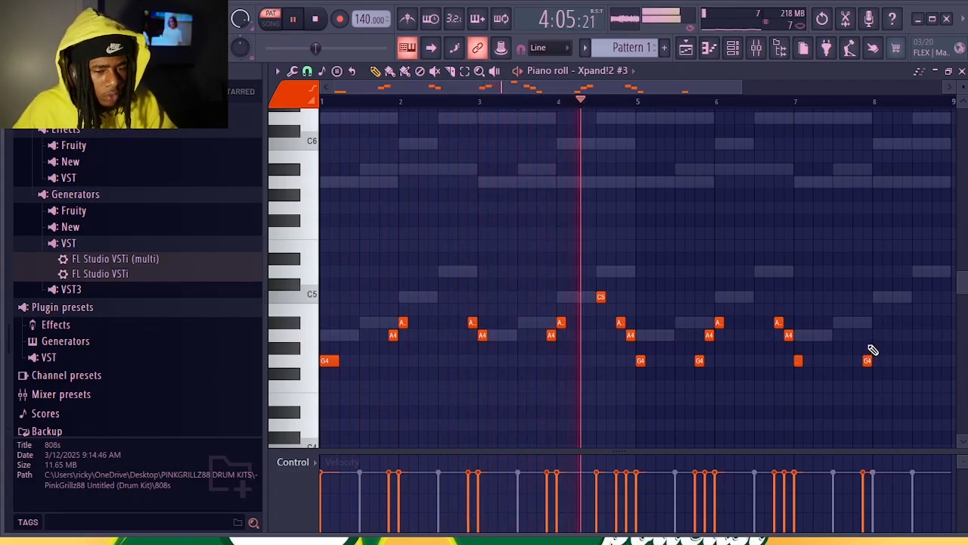
left_click(874, 336)
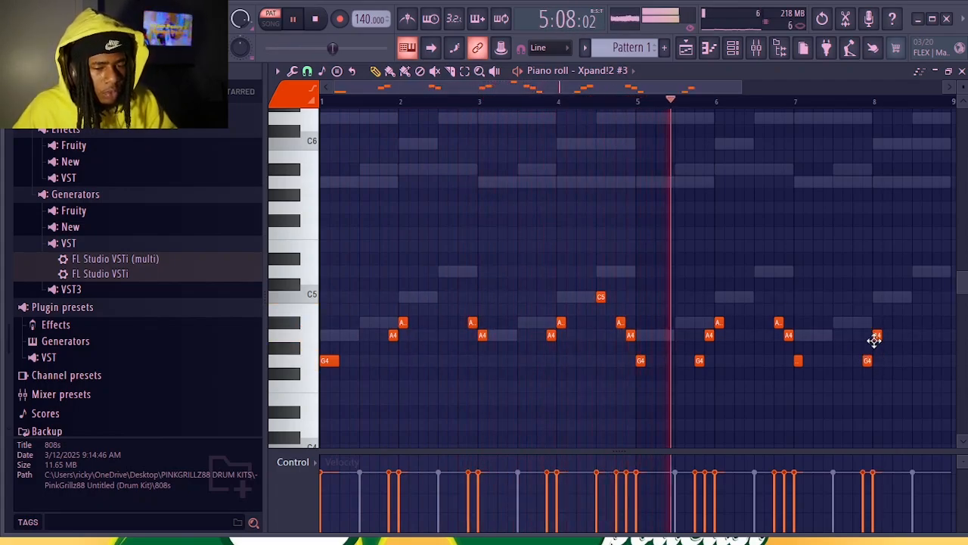
left_click_drag(873, 340, 880, 333)
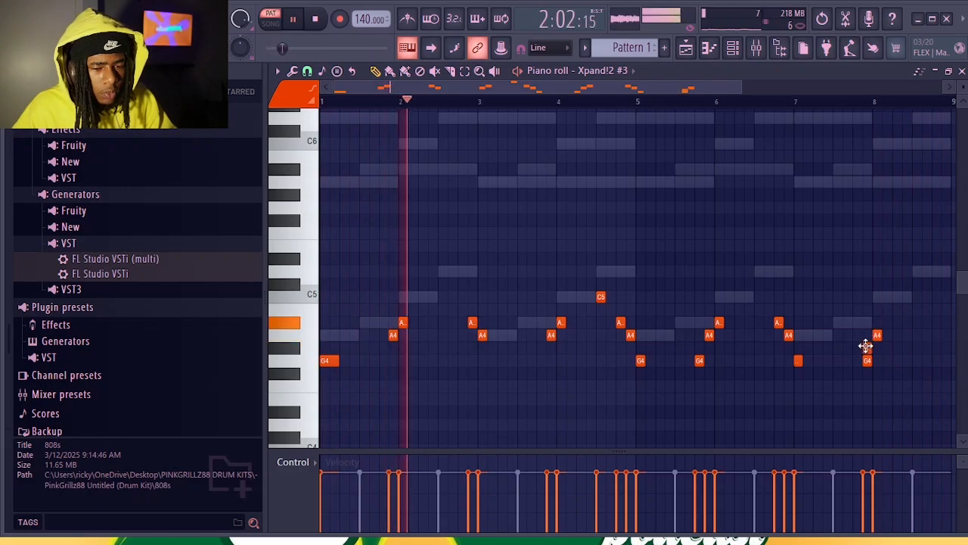
left_click(828, 360)
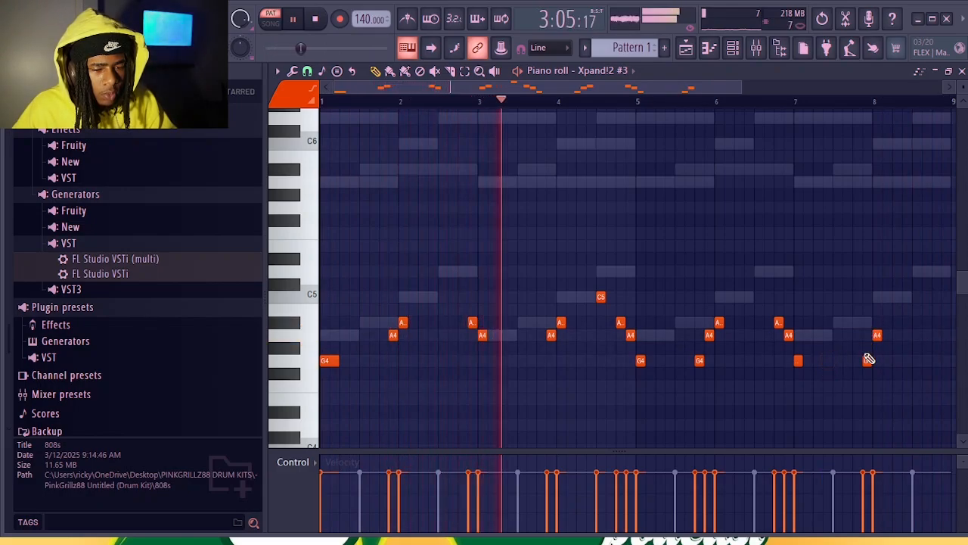
left_click_drag(867, 360, 873, 334)
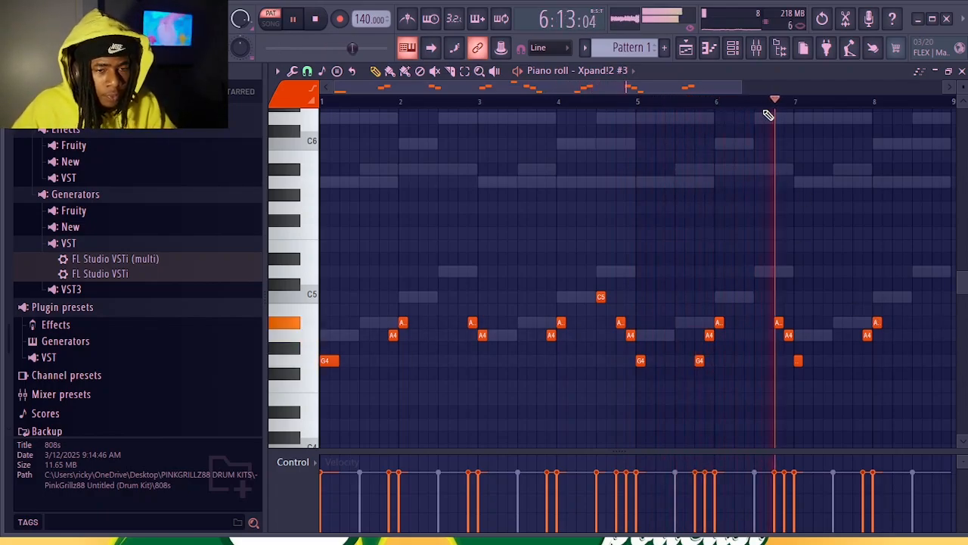
Write a closing descending run of short C5, A#4, A4 and G4 notes at the end of bar 8, finishing against bar 9
left_click_drag(742, 90, 775, 103)
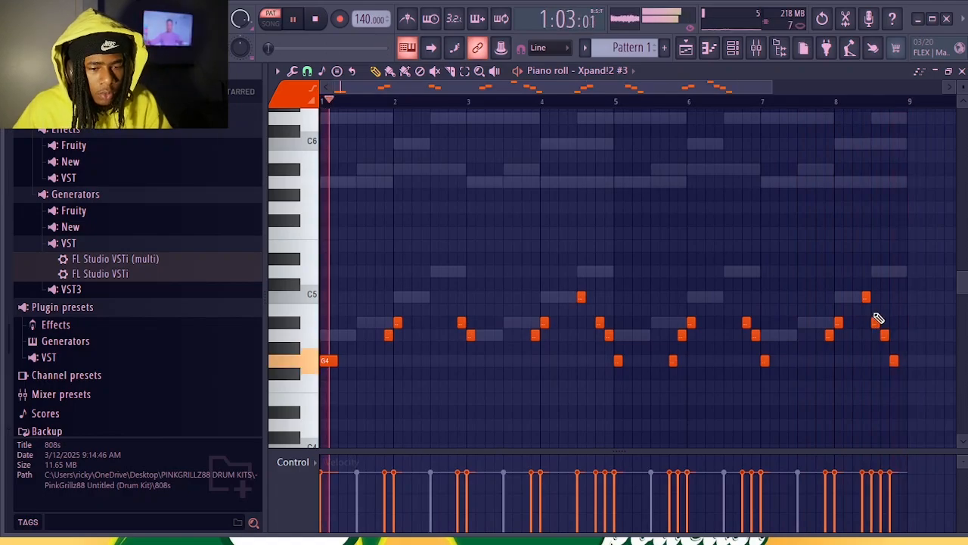
left_click_drag(868, 295, 874, 316)
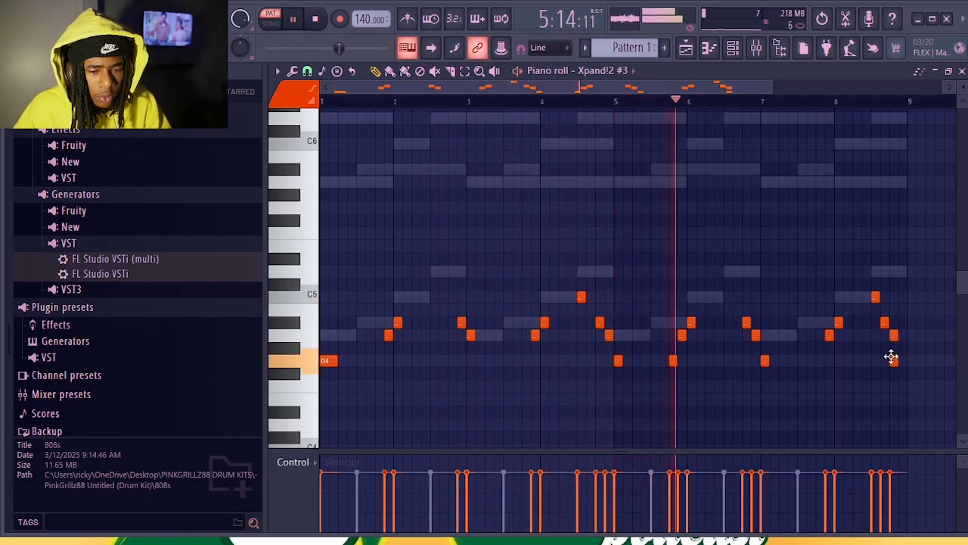
left_click_drag(892, 357, 903, 357)
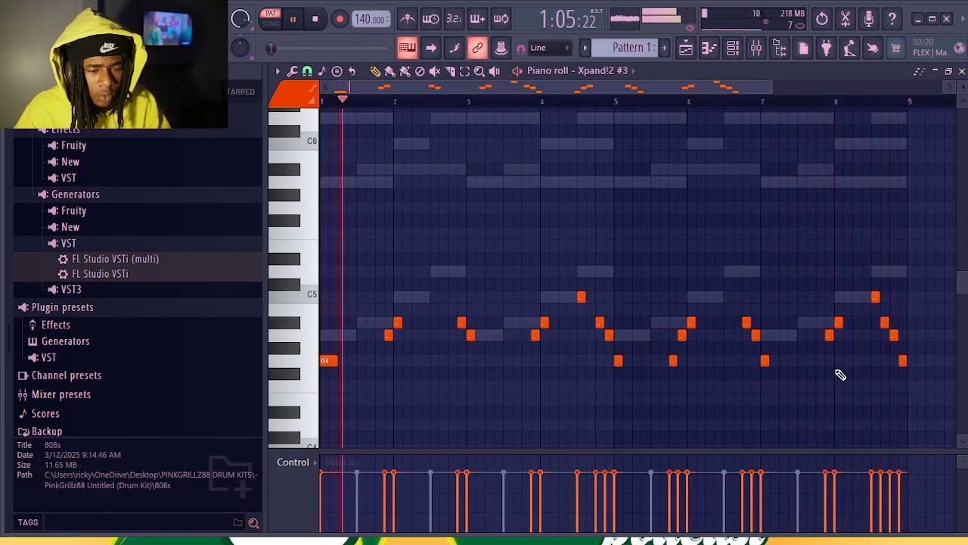
Select all the notes of the Xpand!2 #3 melody and duplicate them one octave lower
left_click_drag(335, 389, 913, 277)
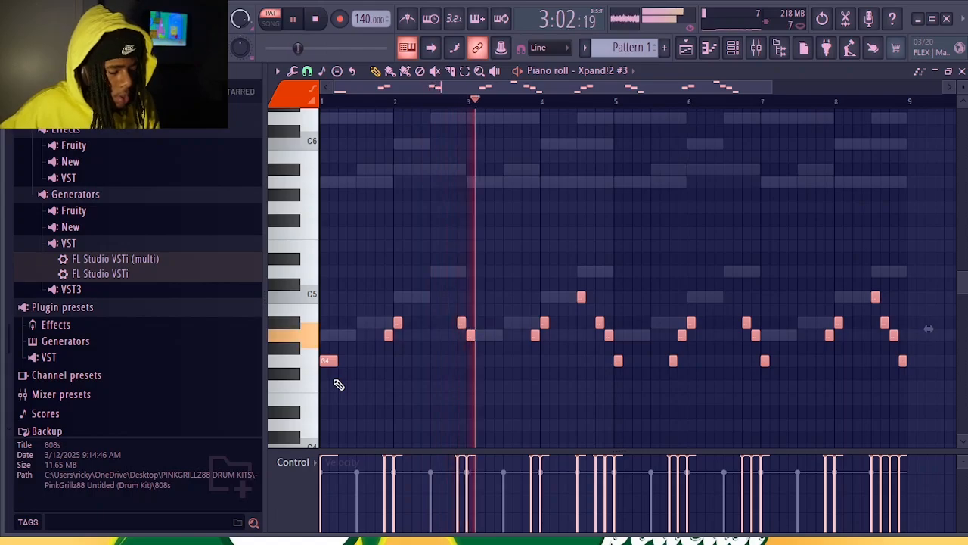
mouse_move(338, 384)
left_mouse_down()
mouse_move(324, 411)
mouse_move(324, 449)
mouse_move(324, 437)
left_mouse_up()
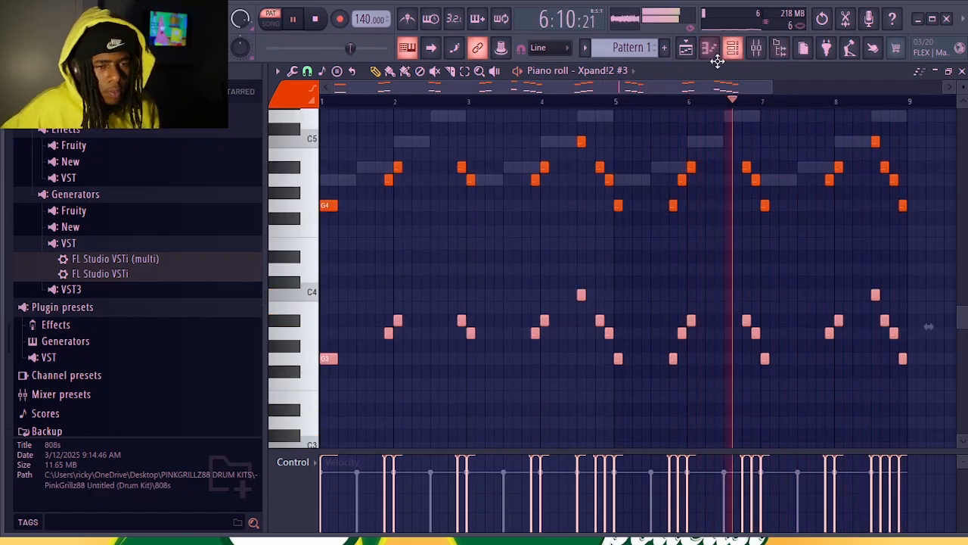
Add another Xpand!2 instrument channel, close the channel rack and reposition the plugin window
left_click(730, 47)
left_click(571, 255)
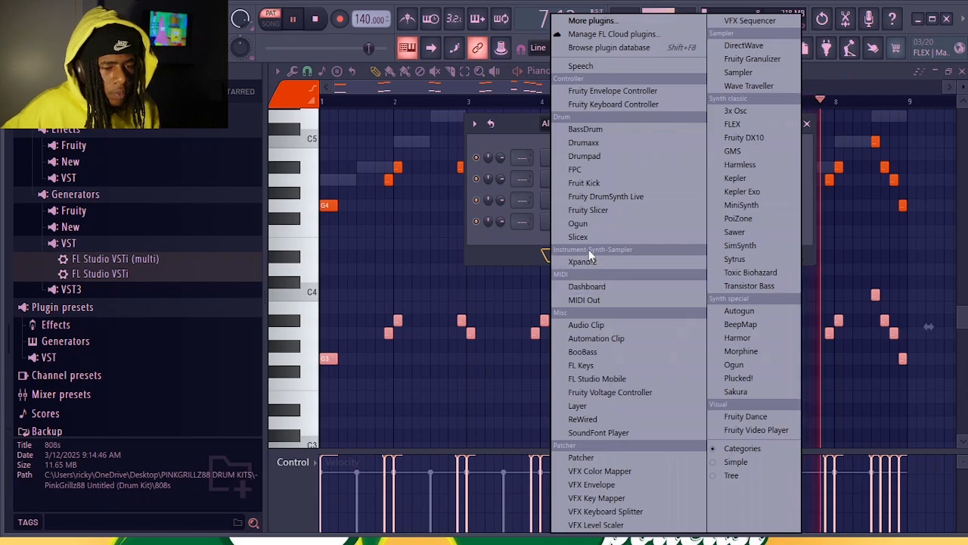
left_click(584, 261)
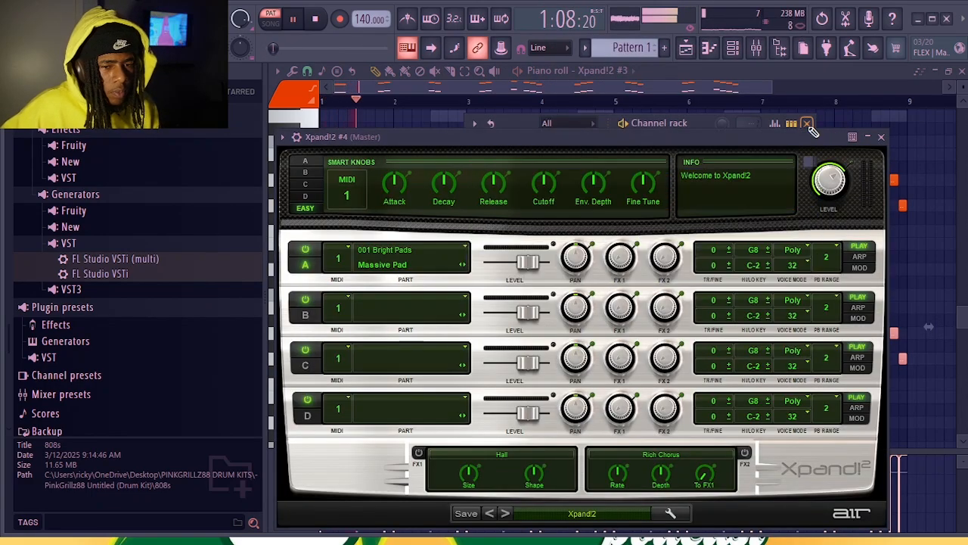
left_click(807, 123)
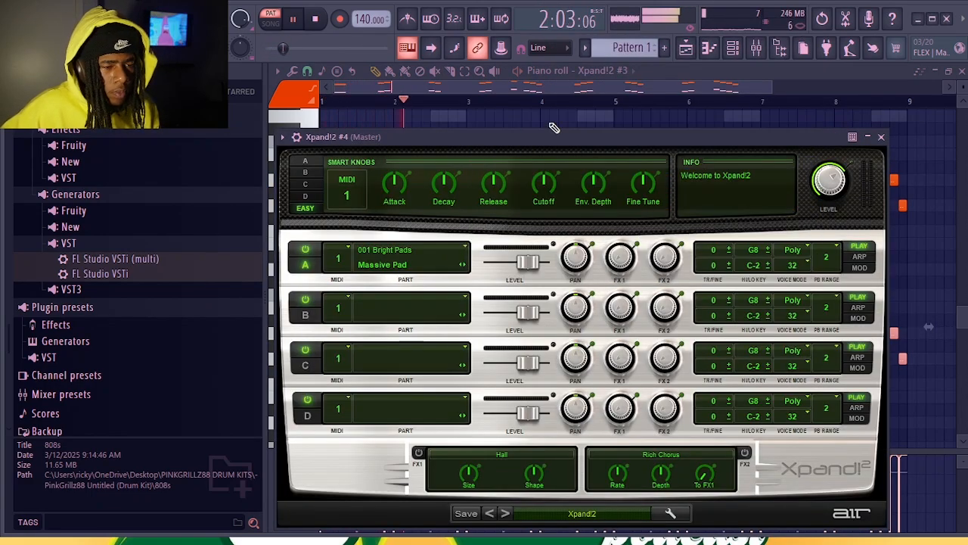
left_click_drag(552, 143, 558, 107)
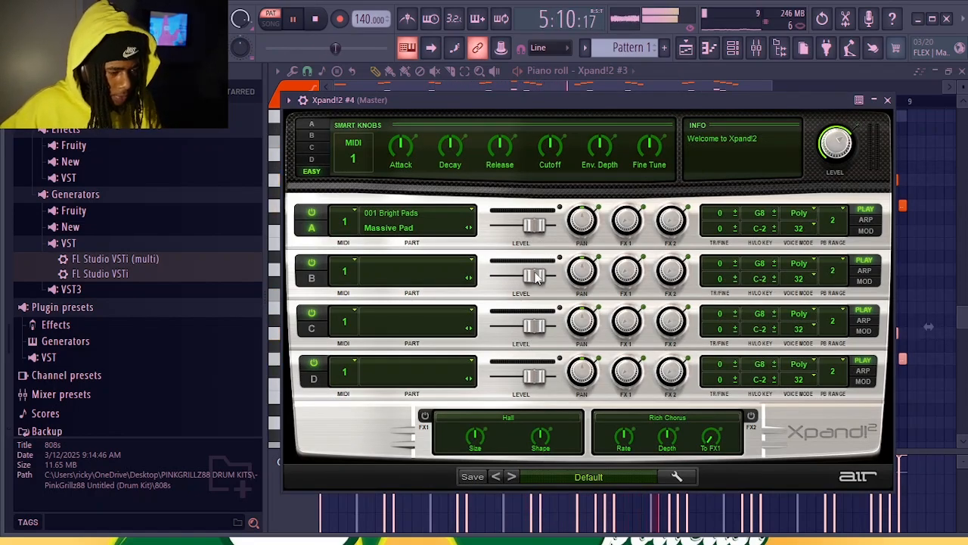
Load a sound from the 016 Brass + Woodwind category into part A of Xpand!2 #4
left_click(402, 223)
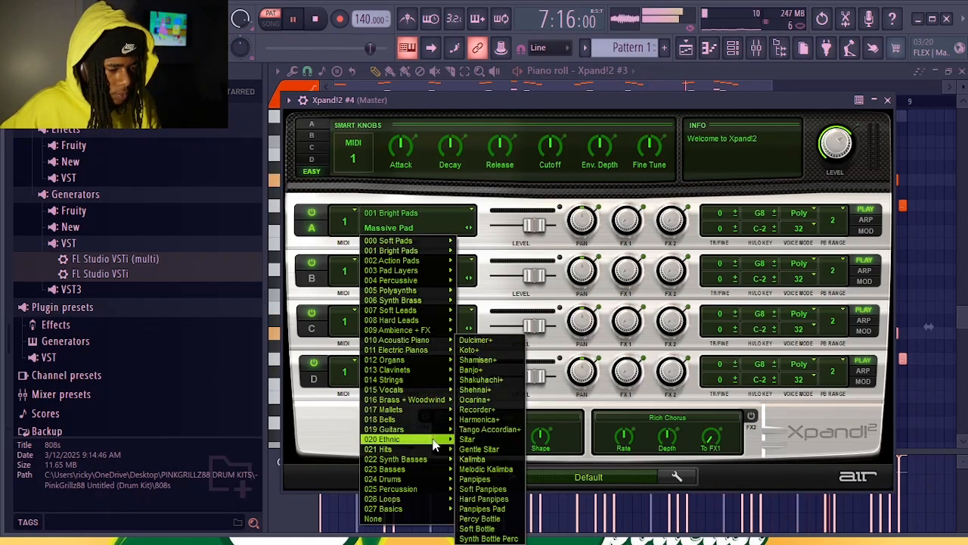
mouse_move(431, 434)
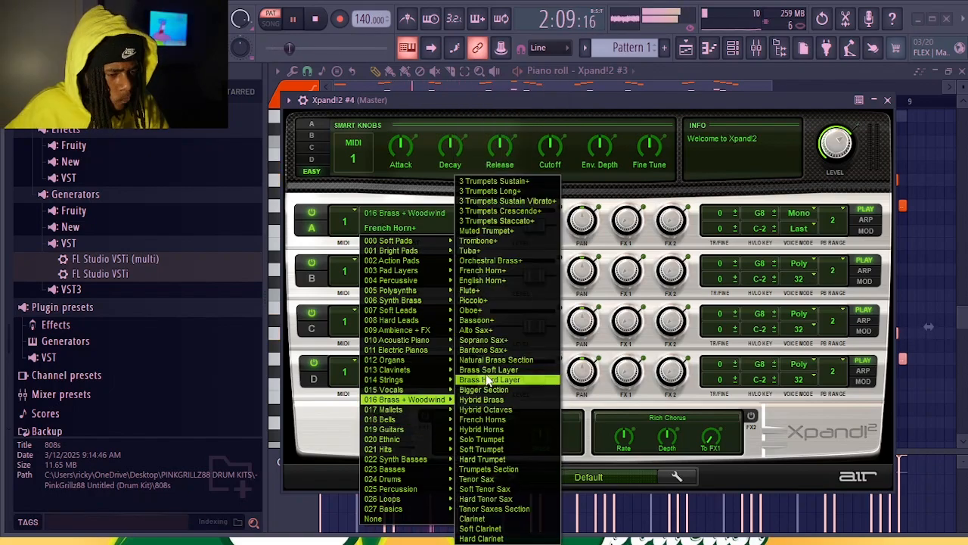
left_click(521, 294)
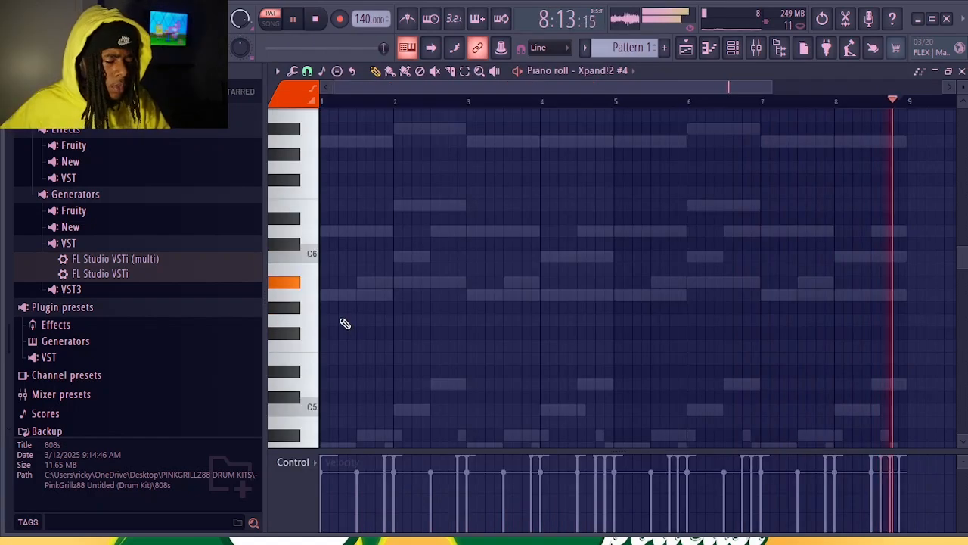
Write a half-bar G5 note at the start of bar 1 for Xpand!2 #4 and audition it with the other layers
mouse_move(331, 323)
left_mouse_down()
mouse_move(321, 329)
mouse_move(358, 317)
mouse_move(347, 320)
left_mouse_up()
key("space")
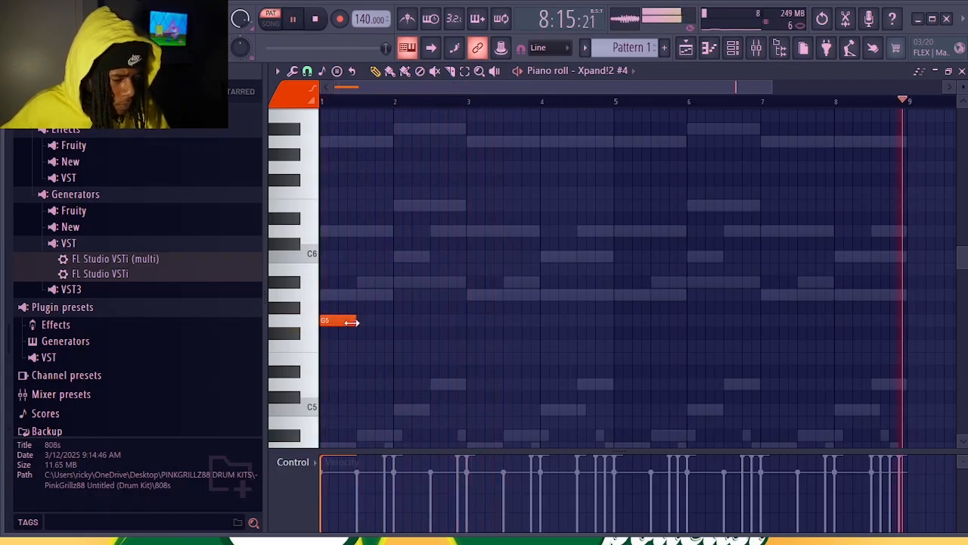
key("space")
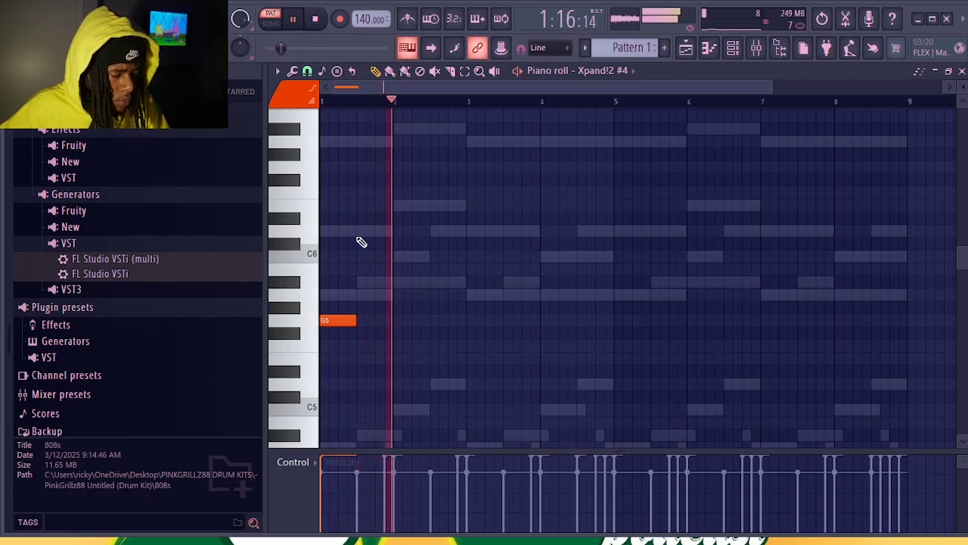
key("space")
key("space")
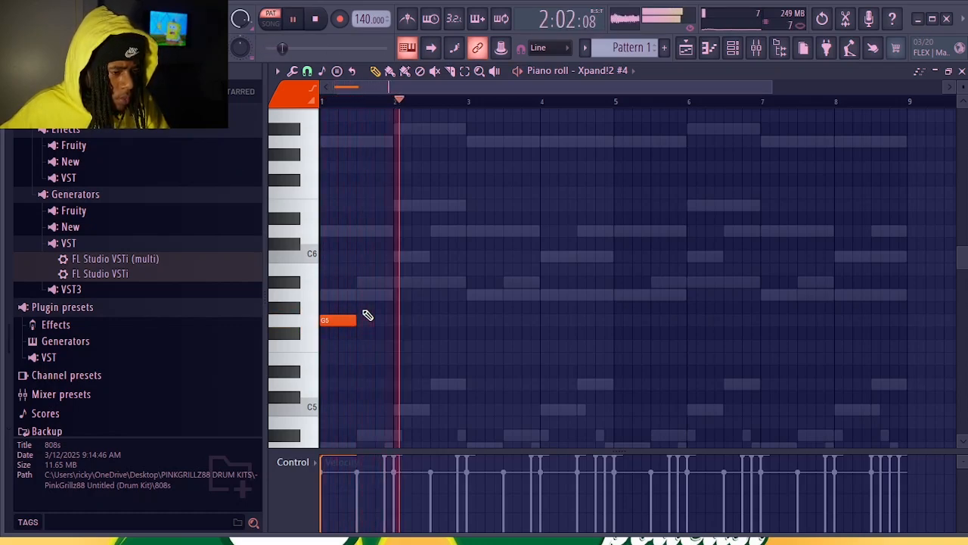
Follow the opening G5 with an A5 note in the second half of bar 1
left_click(365, 310)
right_click(374, 308)
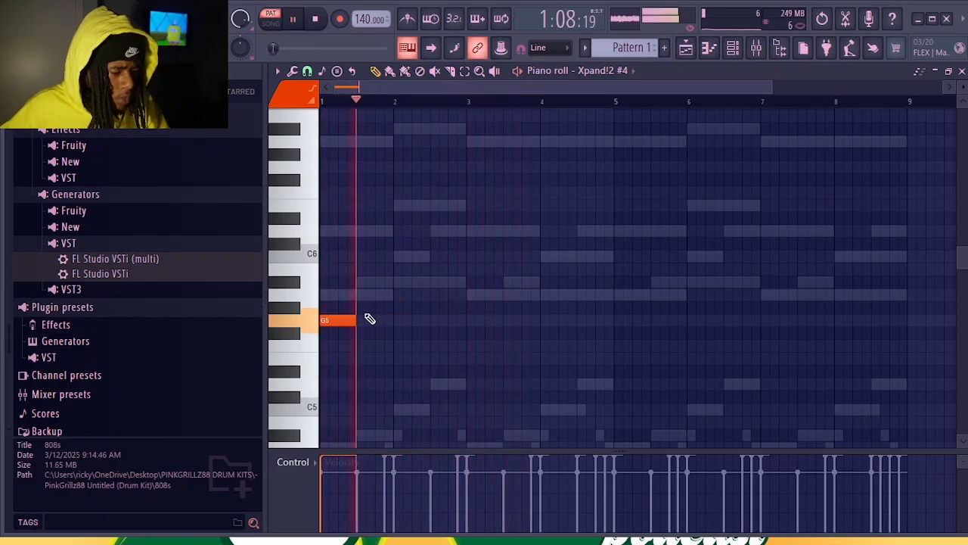
key("space")
left_click(361, 308)
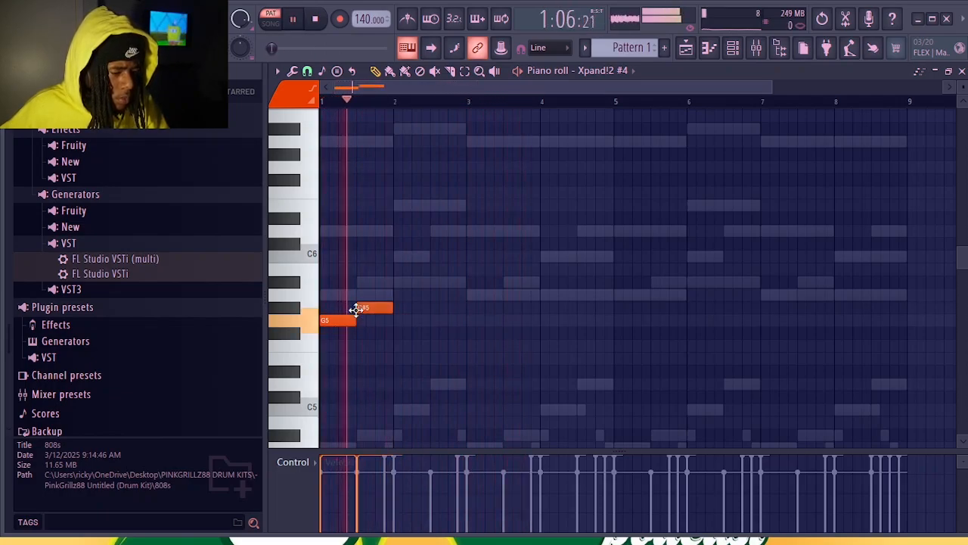
left_click_drag(385, 302, 386, 291)
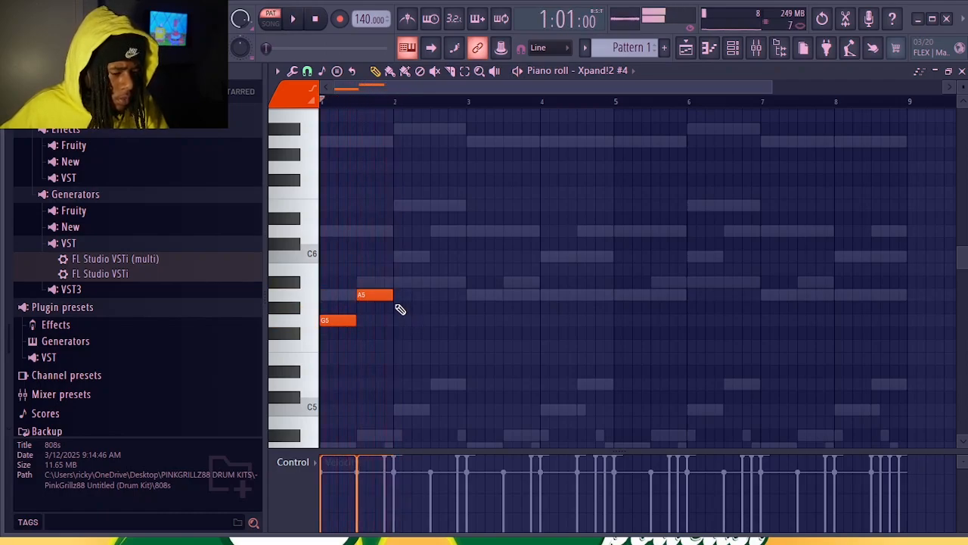
Shorten the A5 to make room for a short A#5 leading up to a half-bar C6 on bar 2
key("space")
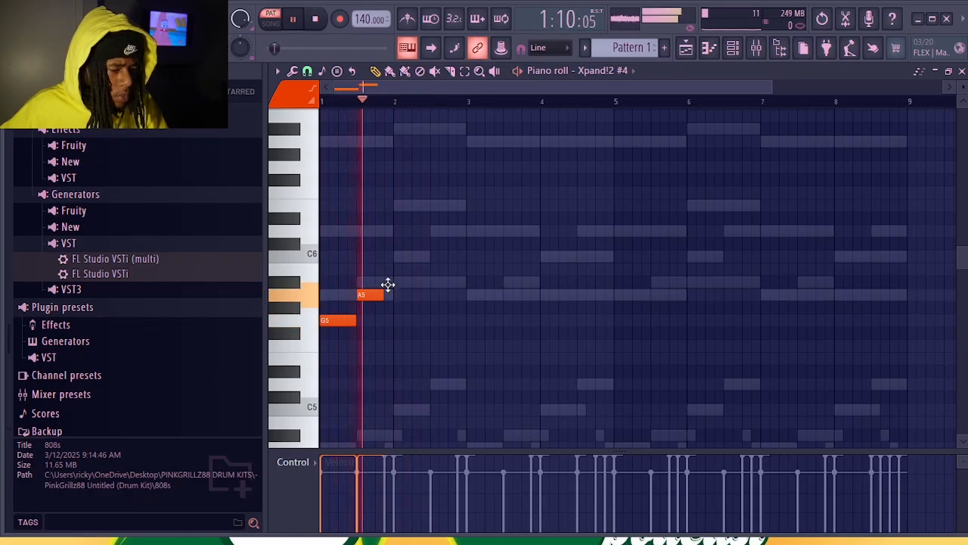
left_click(389, 282)
left_click_drag(400, 286, 392, 284)
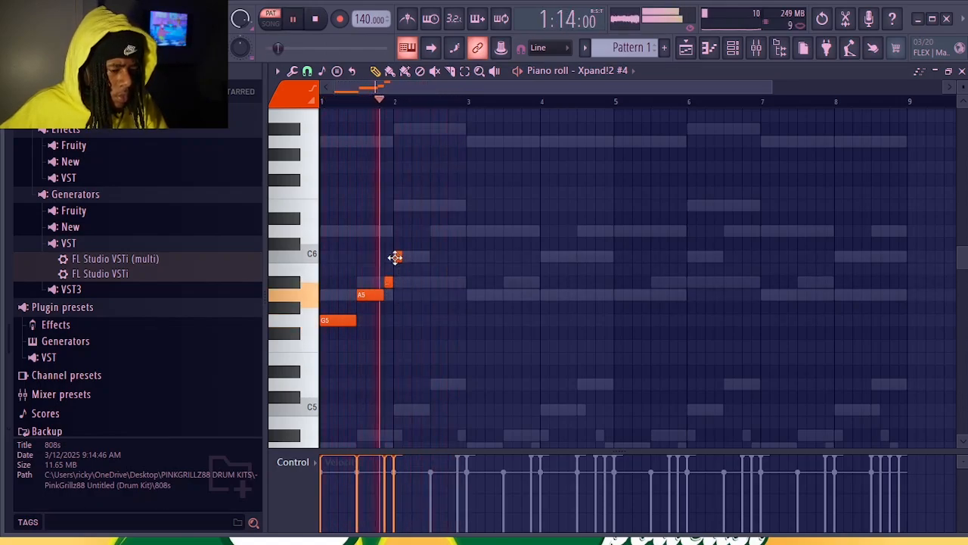
left_click(395, 257)
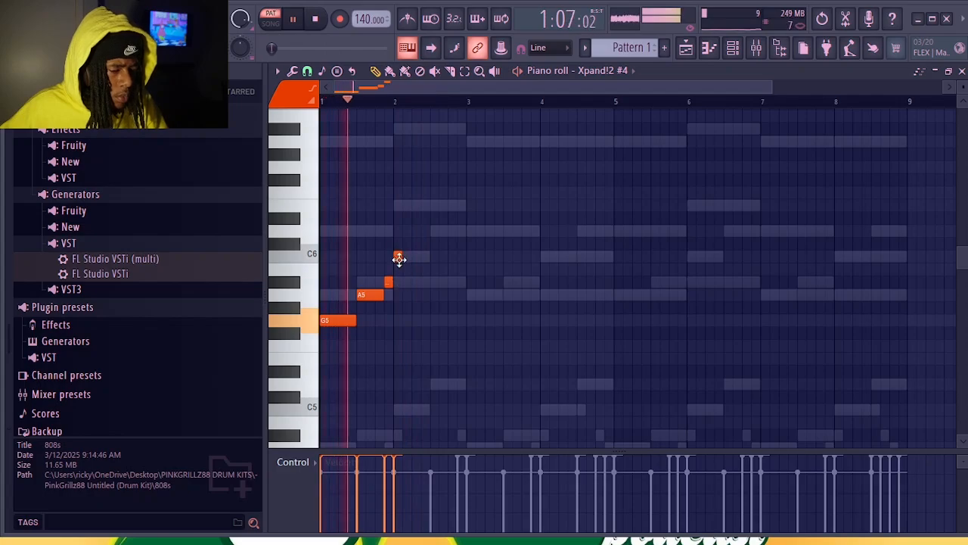
left_click_drag(400, 257, 422, 258)
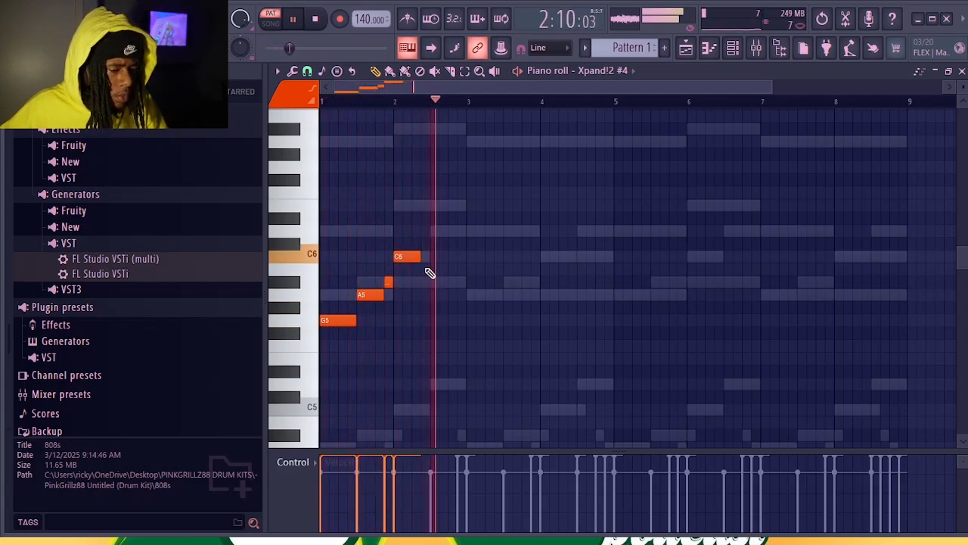
key("space")
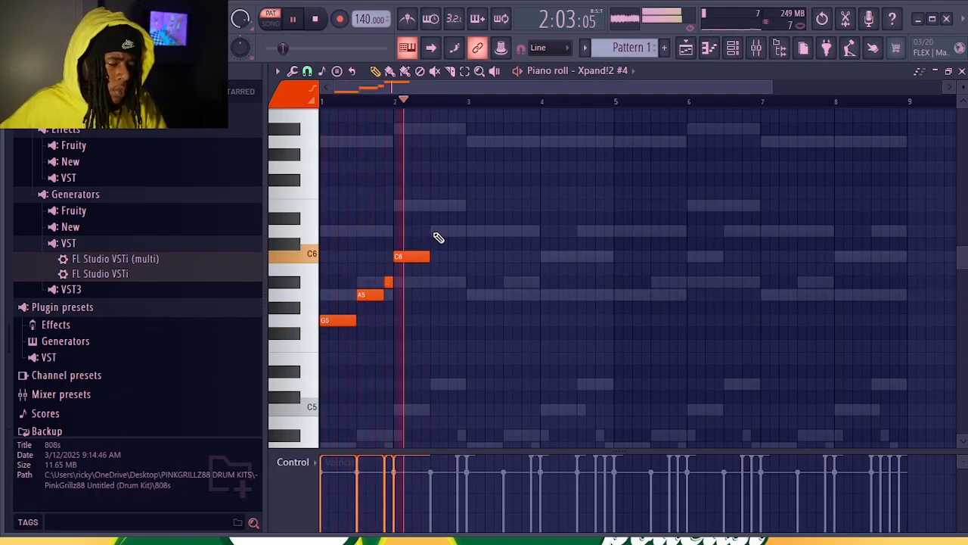
Continue the rise with a half-bar D6 in the second half of bar 2 and a three-quarter-bar E6 on bar 3
left_click(438, 231)
key("space")
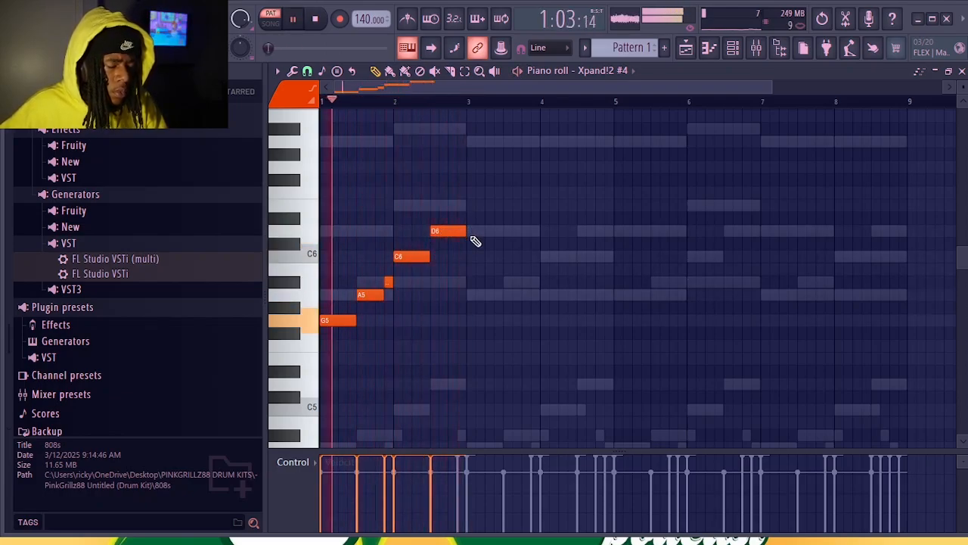
left_click(468, 204)
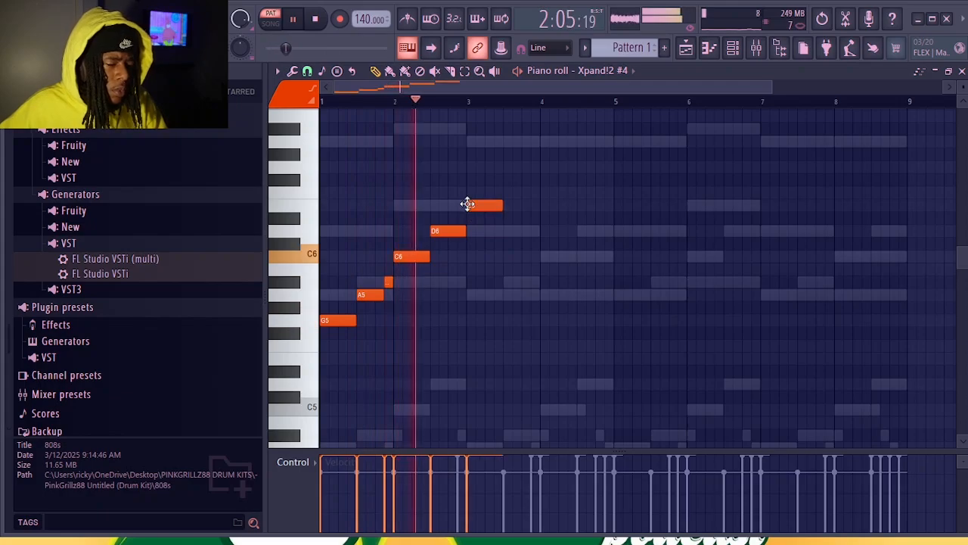
key("space")
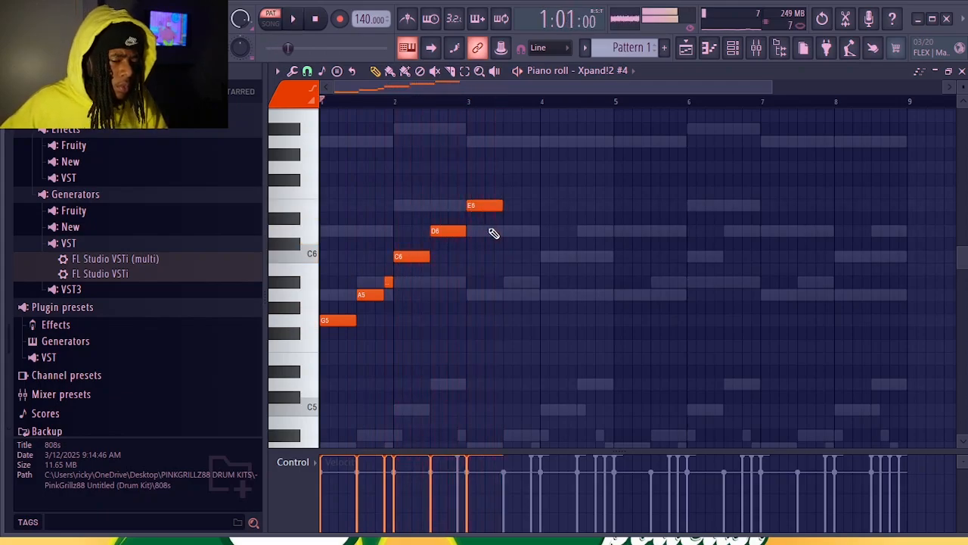
key("space")
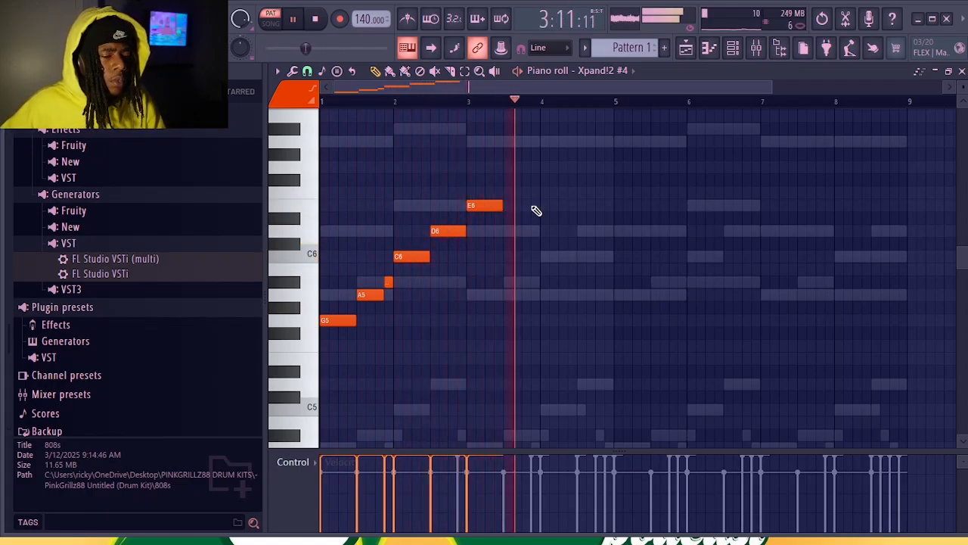
key("space")
left_click_drag(502, 206, 522, 209)
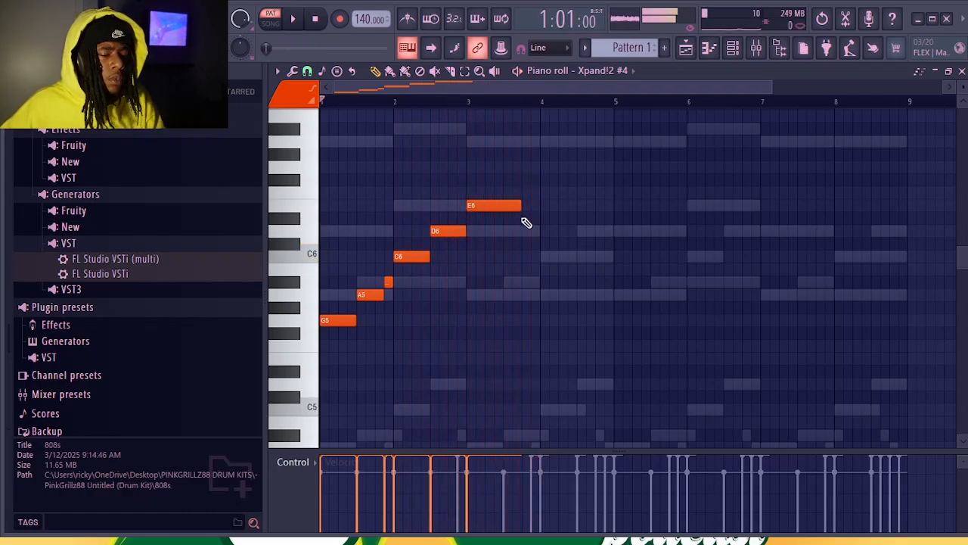
Add a quarter-bar D6 at the end of bar 3 and a three-quarter-bar E6 on bar 4
left_click(529, 231)
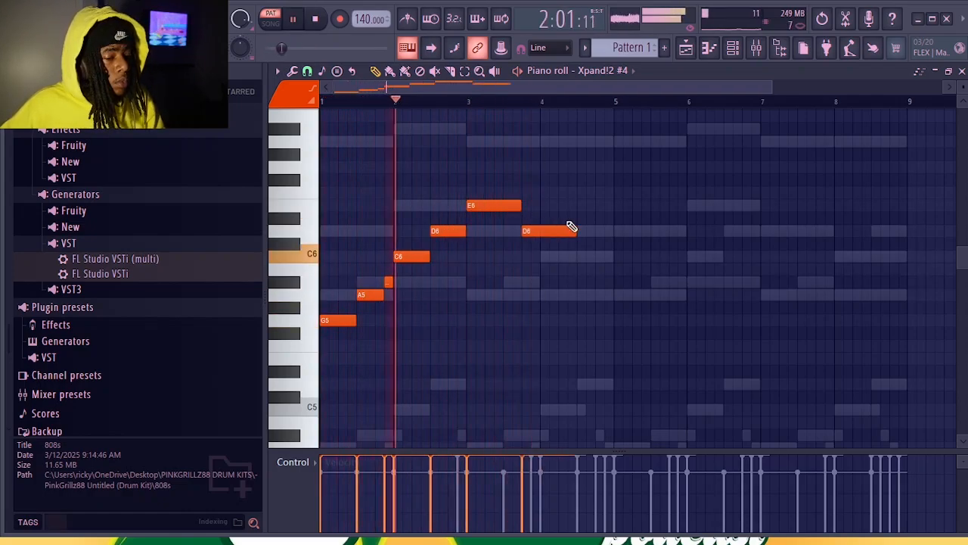
left_click_drag(575, 229, 538, 244)
left_click(542, 205)
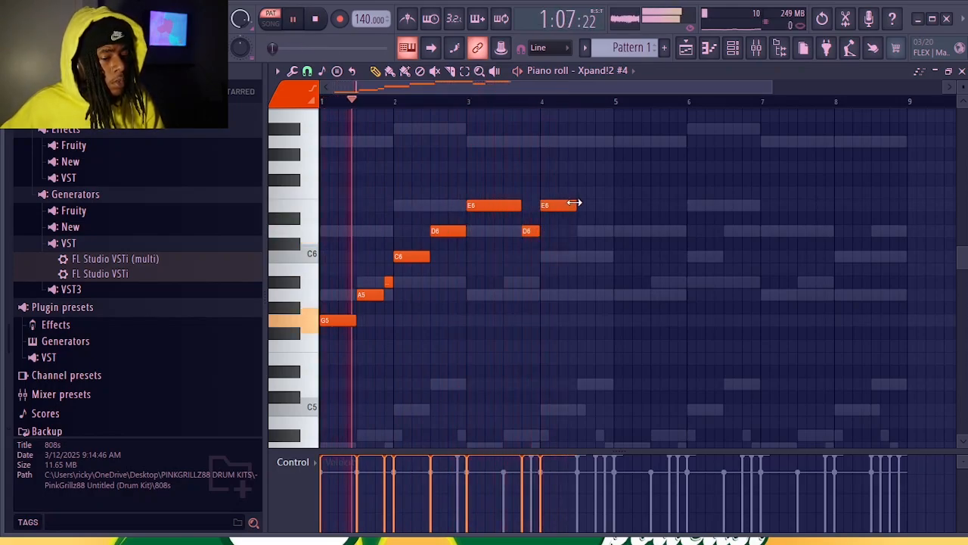
left_click_drag(575, 203, 596, 204)
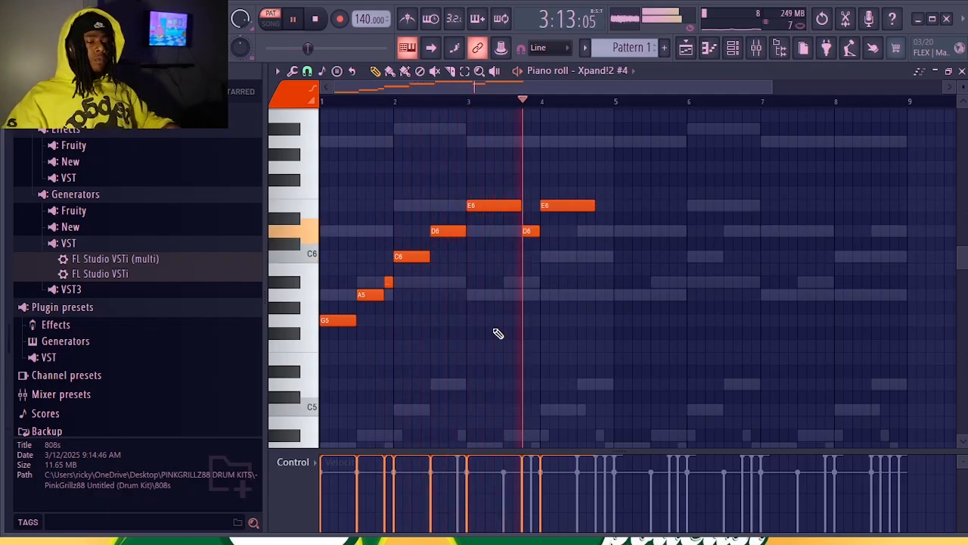
Audition the melody so far and fill the last quarter of bar 4 with a C6 note
key("space")
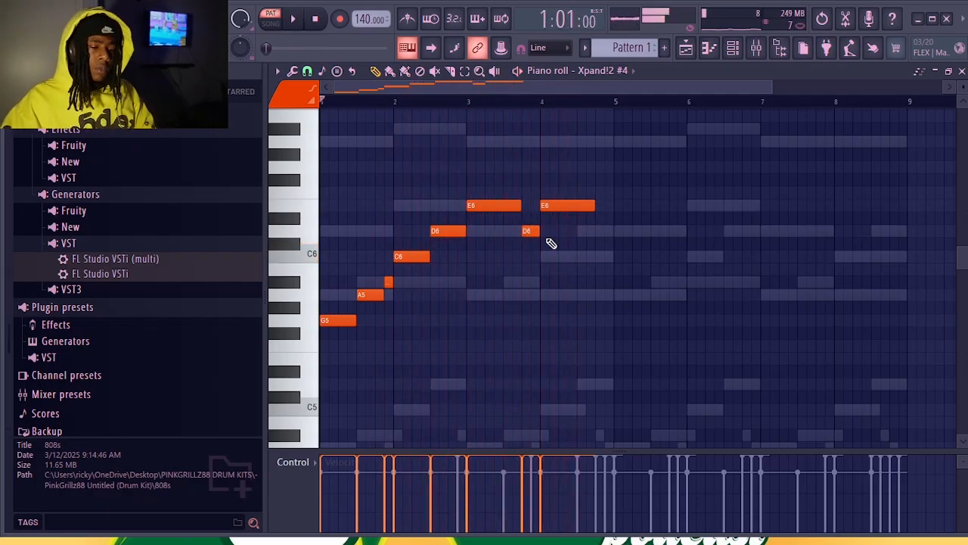
key("space")
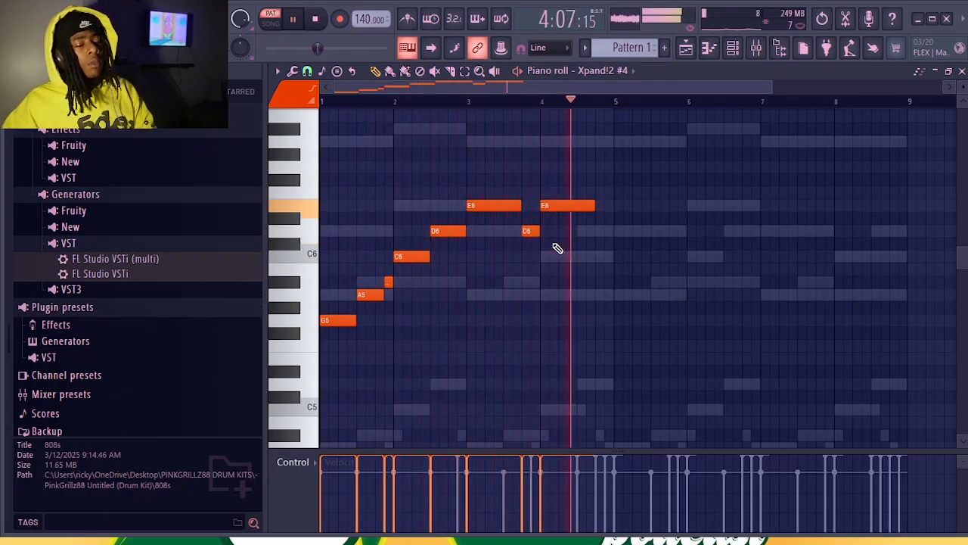
key("space")
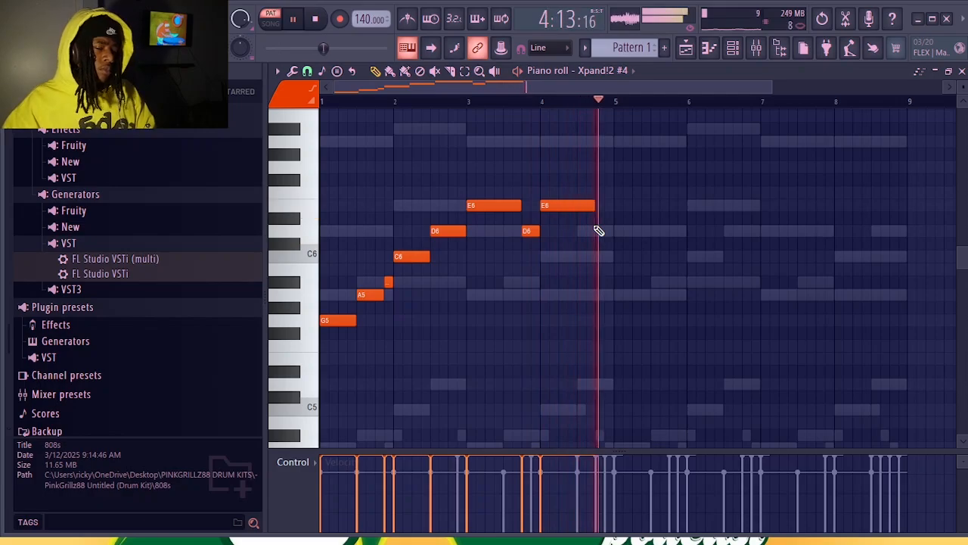
key("space")
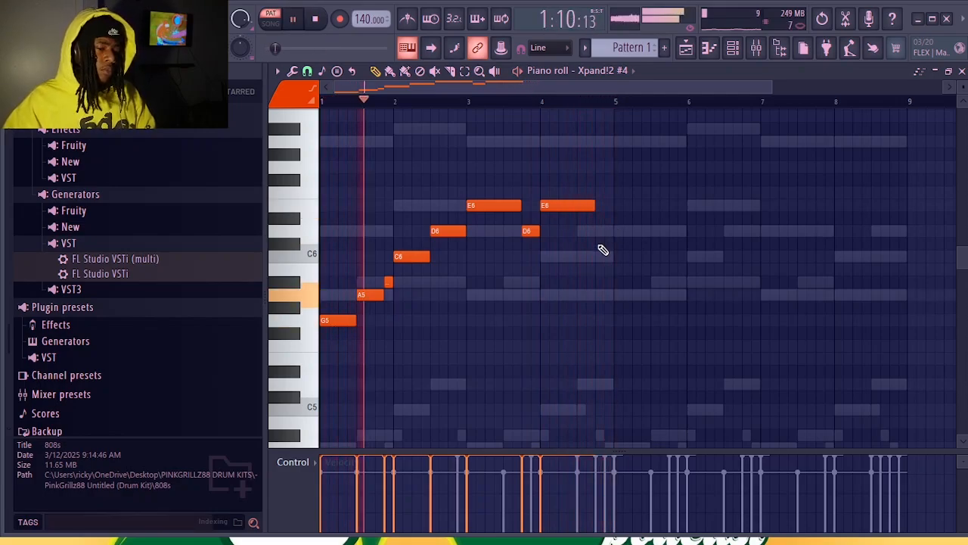
left_click(610, 255)
left_click_drag(646, 256, 613, 272)
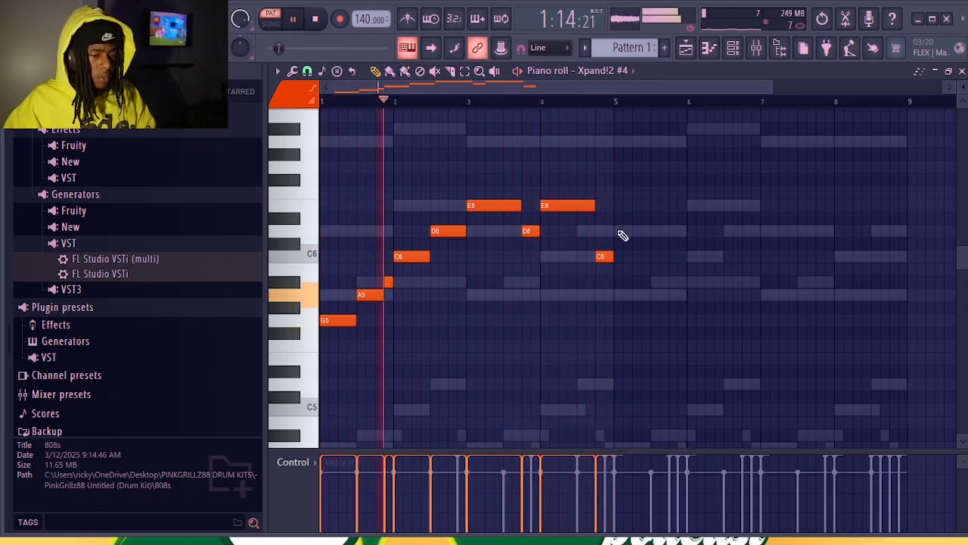
Place a three-quarter-bar A5 note on bar 5
left_click(622, 231)
left_click_drag(631, 231, 661, 227)
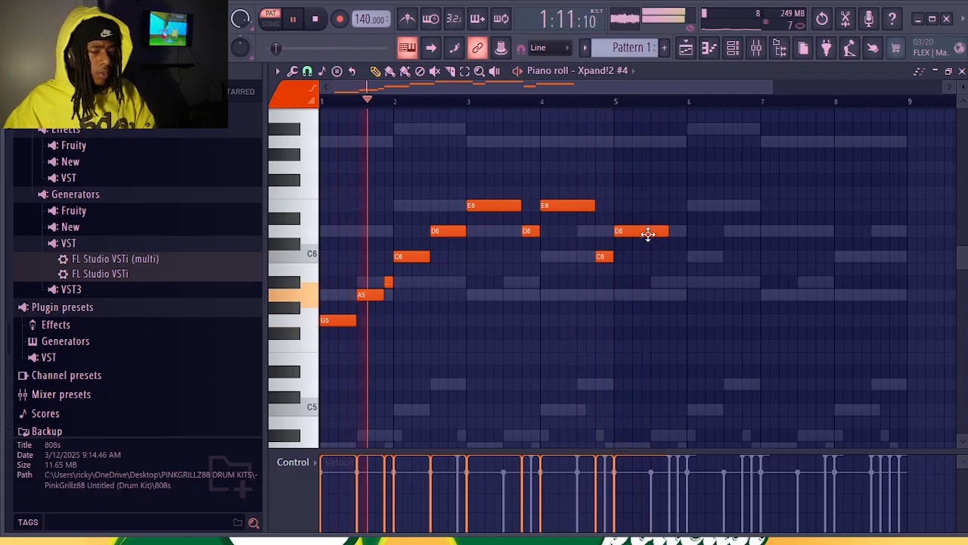
left_click_drag(644, 232, 647, 296)
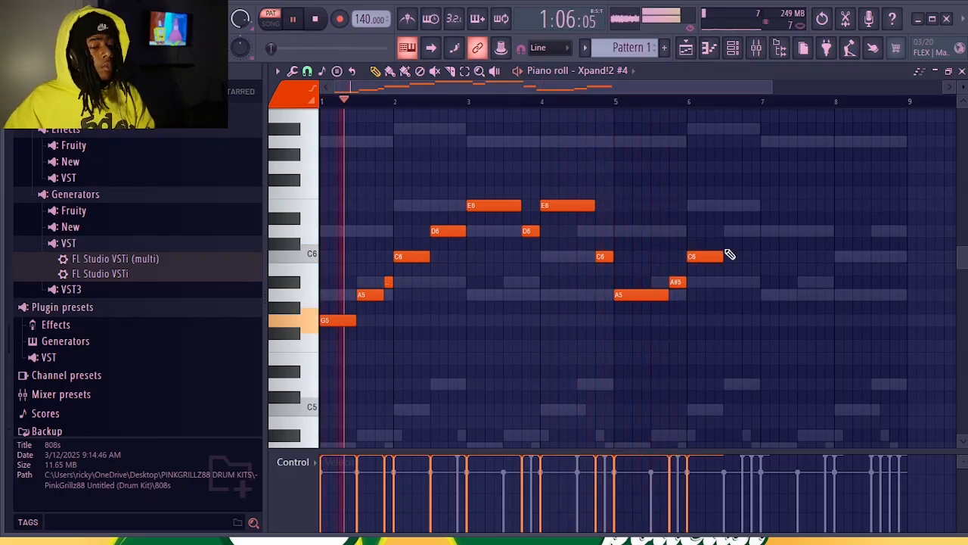
Finish bar 6 with a D6 and a short E6, and place descending quarter-bar D6, C6 and A#5 notes from the start of bar 7
mouse_move(725, 257)
left_mouse_down()
mouse_move(738, 264)
mouse_move(724, 271)
left_mouse_up()
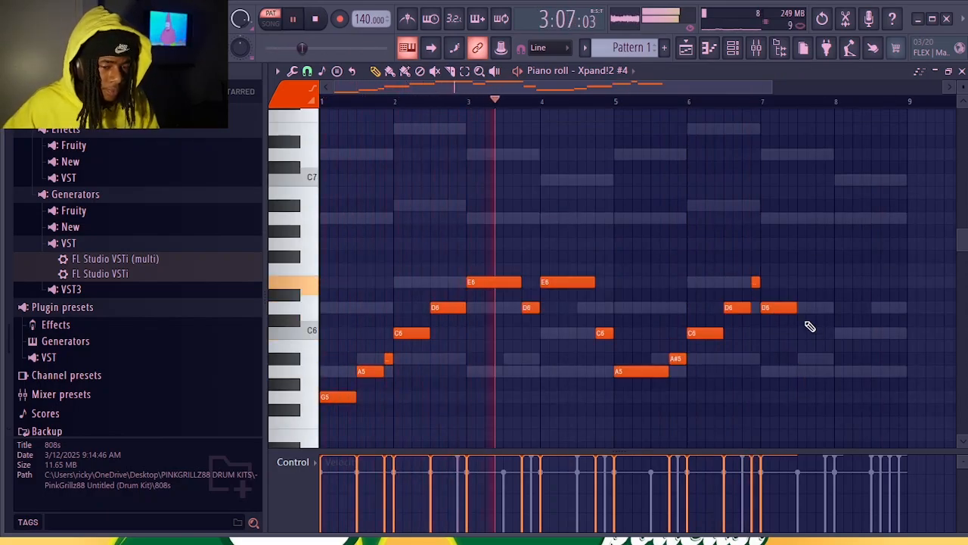
left_click_drag(795, 305, 785, 311)
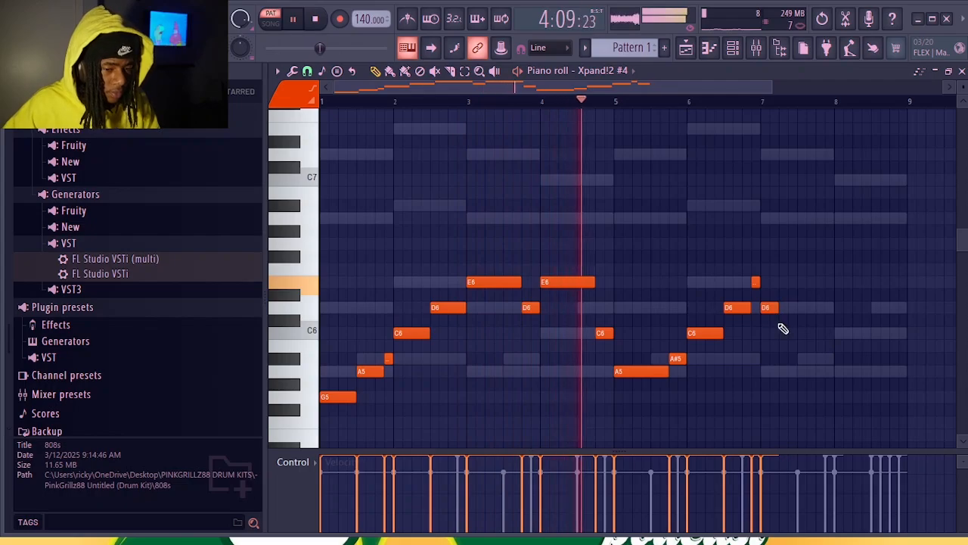
left_click(786, 333)
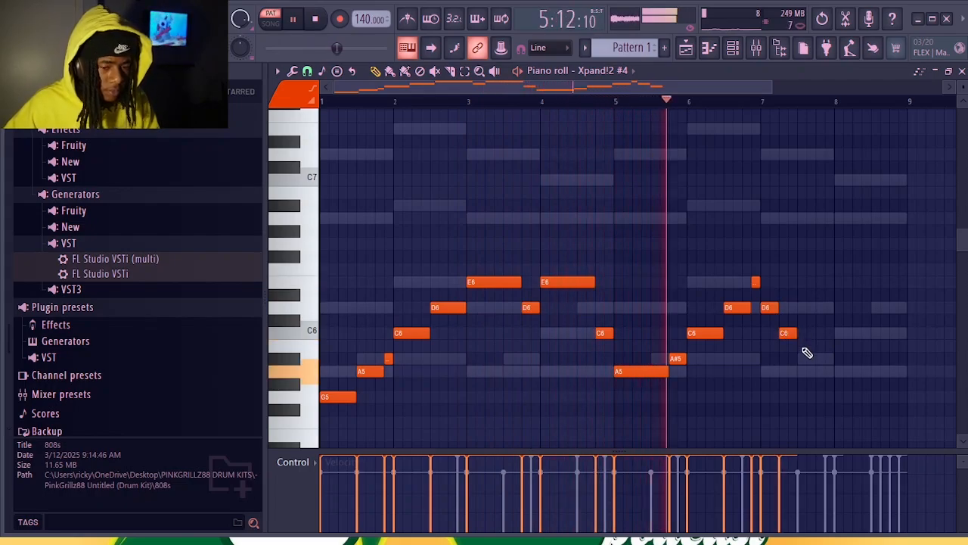
left_click(806, 358)
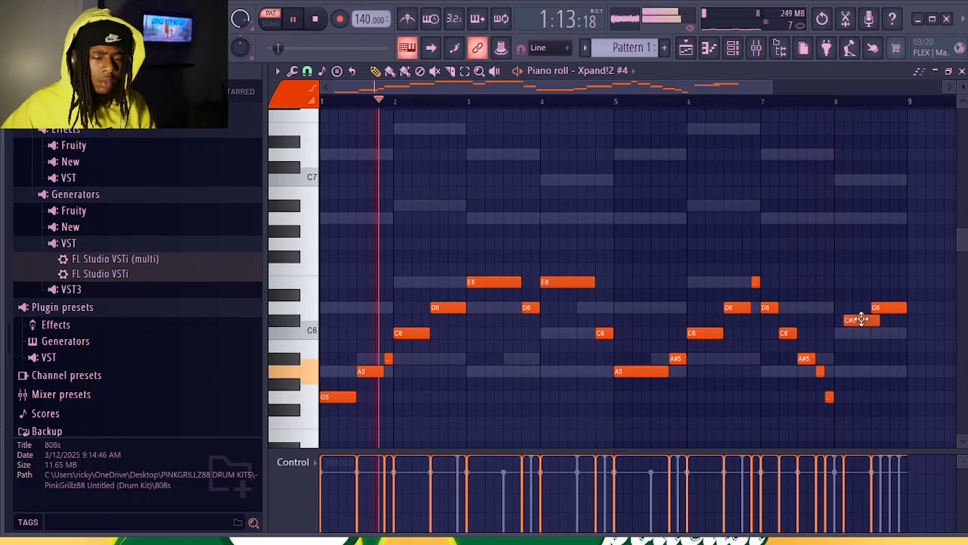
Raise the last short note of bar 7 to A#5 and move the first note of bar 8 onto the bar line at A5
left_click_drag(860, 320, 849, 338)
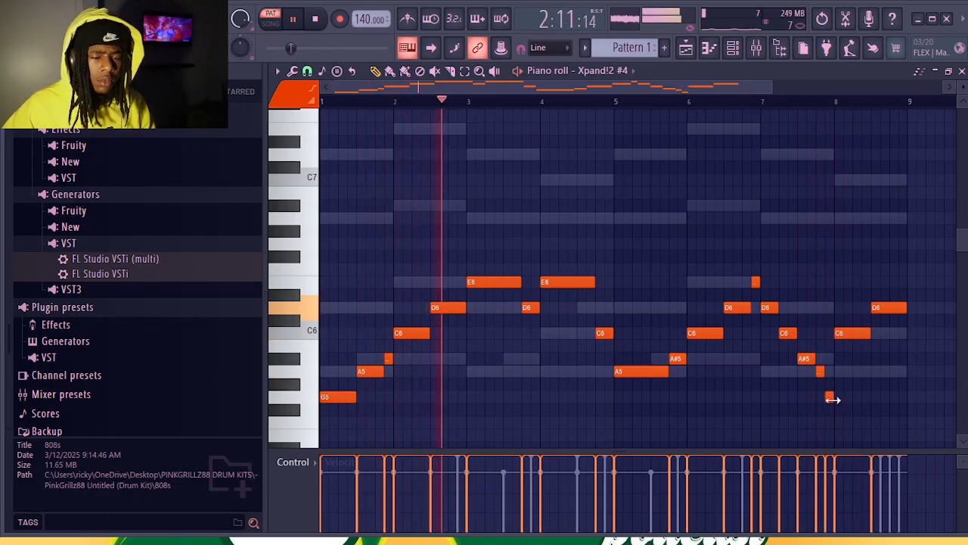
left_click_drag(830, 396, 831, 359)
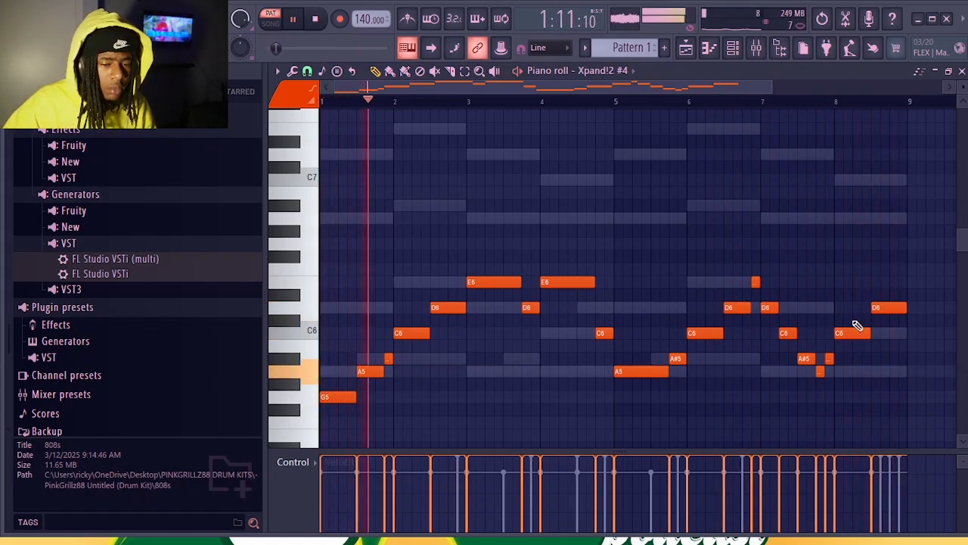
left_click_drag(849, 333, 854, 369)
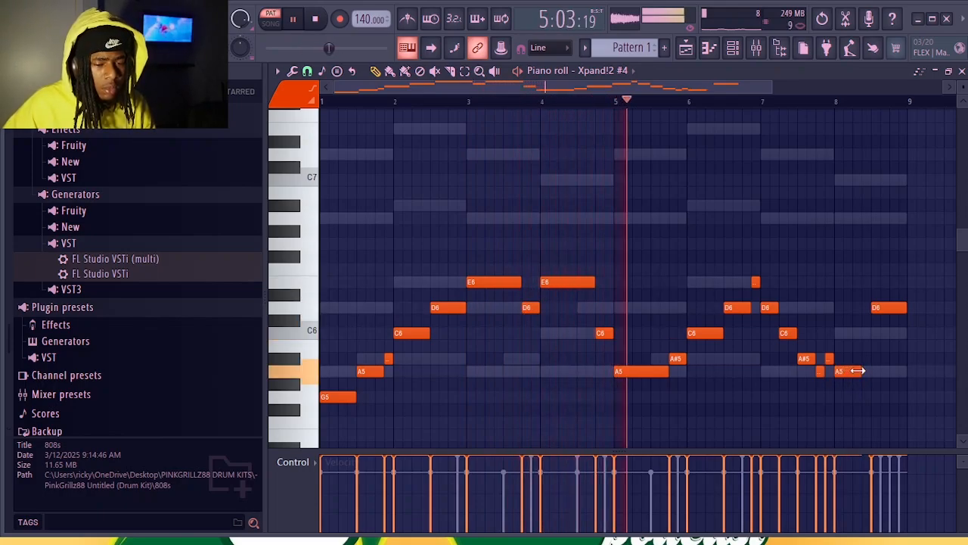
Fill the first half of bar 8 with quarter-bar A5 and C6 notes, removing the trial A#5 and G5 notes
left_click(865, 359)
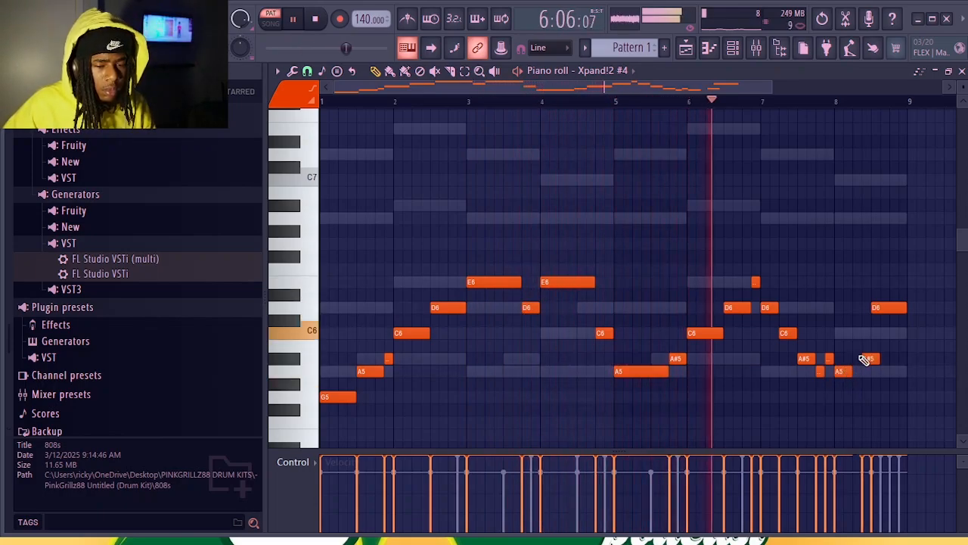
left_click_drag(879, 357, 862, 349)
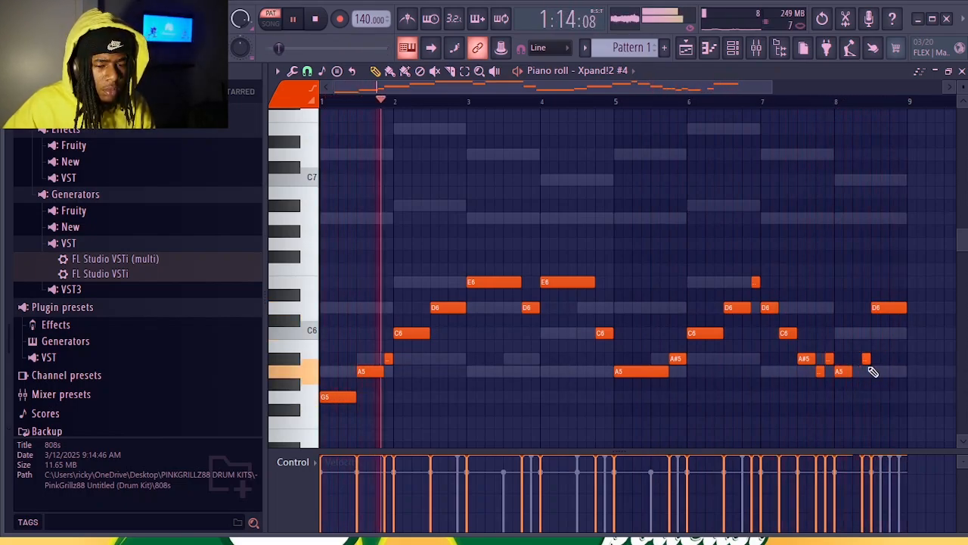
left_click_drag(867, 360, 853, 330)
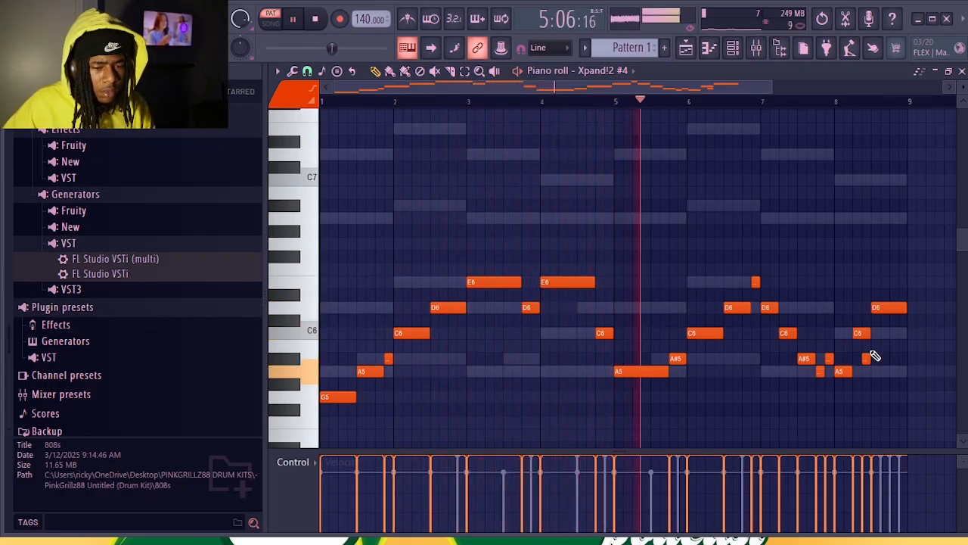
right_click(868, 357)
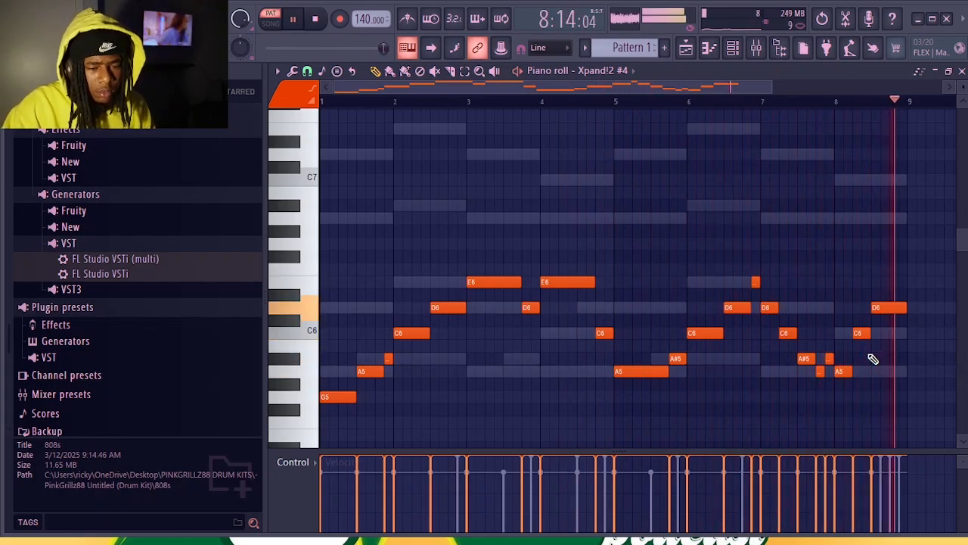
left_click(841, 396)
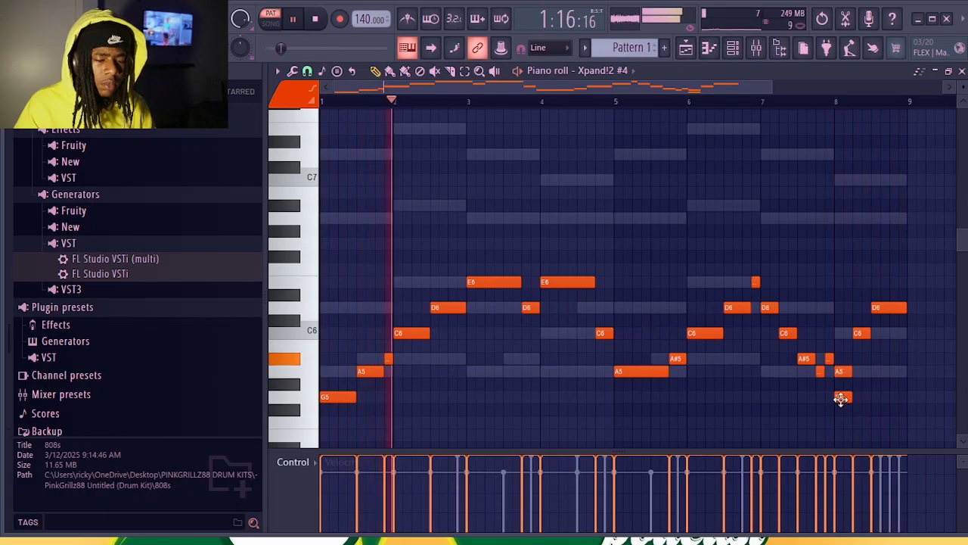
right_click(842, 396)
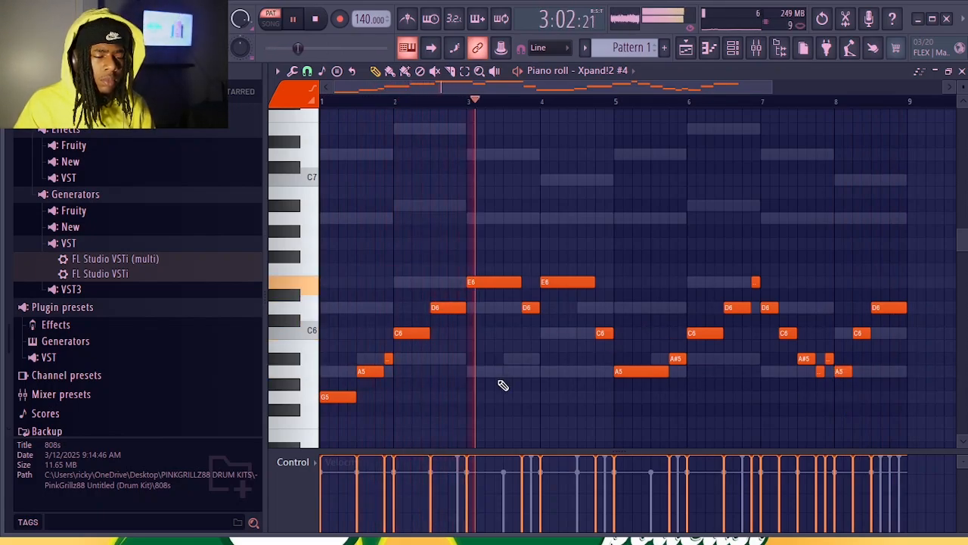